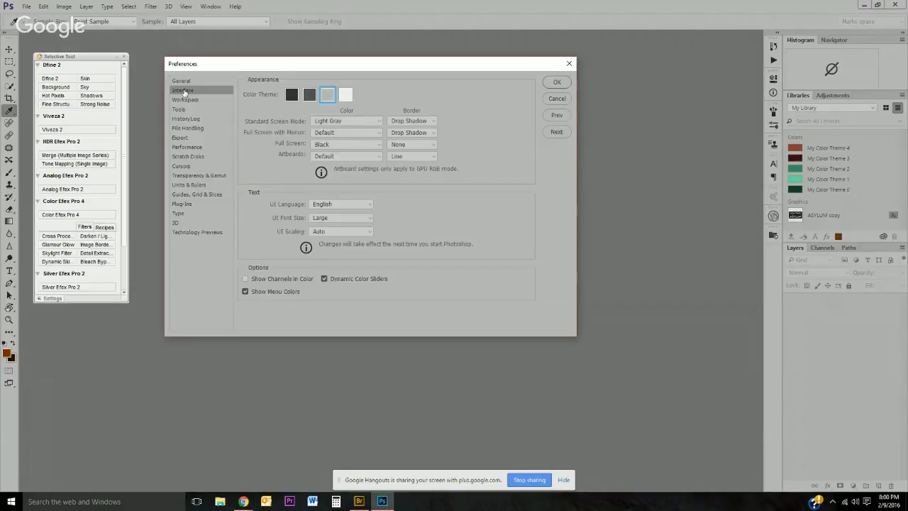
Step: Set the interface color theme to the light gray option in Preferences
{"action": "left_click", "coordinate": [349, 97]}
{"action": "left_click", "coordinate": [330, 96]}
{"action": "left_click", "coordinate": [307, 96]}
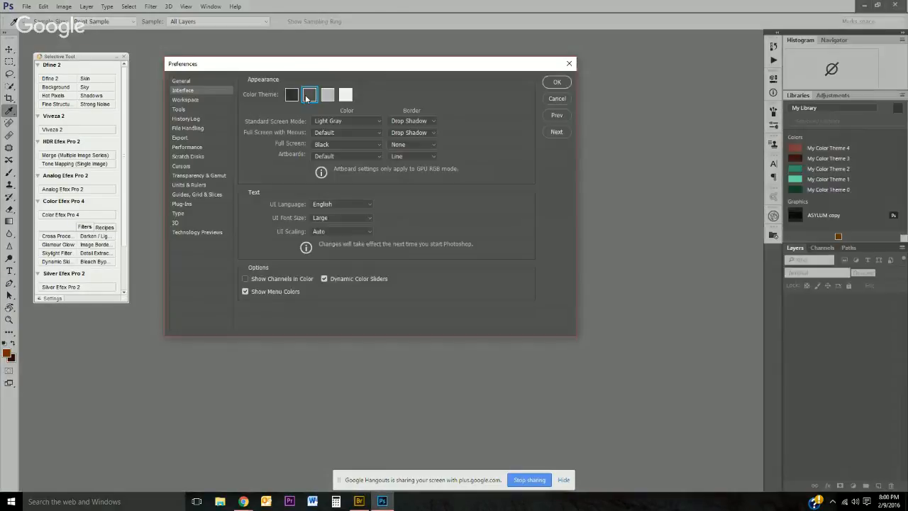
{"action": "left_click", "coordinate": [292, 97]}
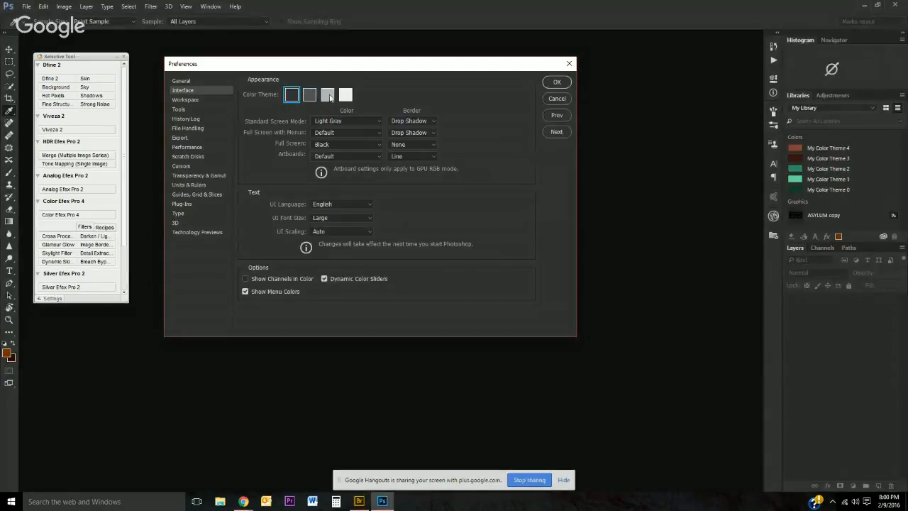
{"action": "left_click", "coordinate": [330, 96]}
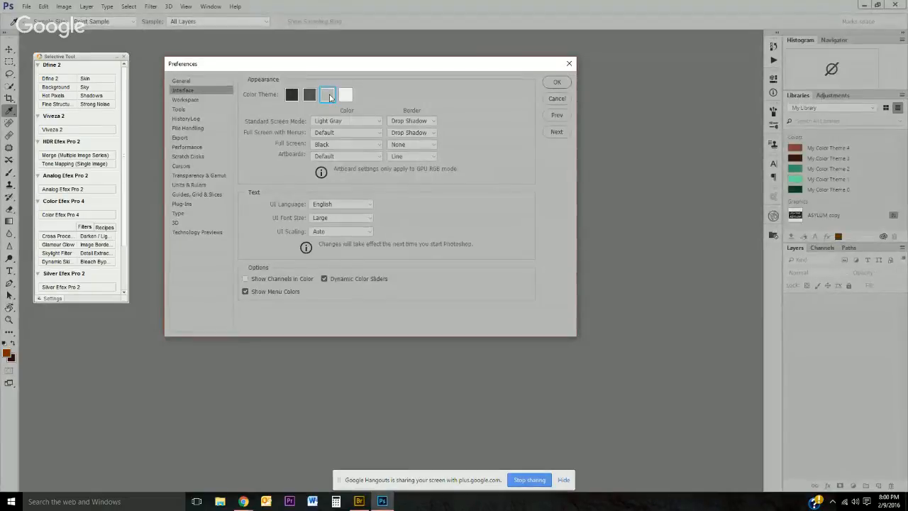
Step: Set the automatic recovery save interval to 5 Minutes in the File Handling preferences
{"action": "left_click", "coordinate": [200, 100]}
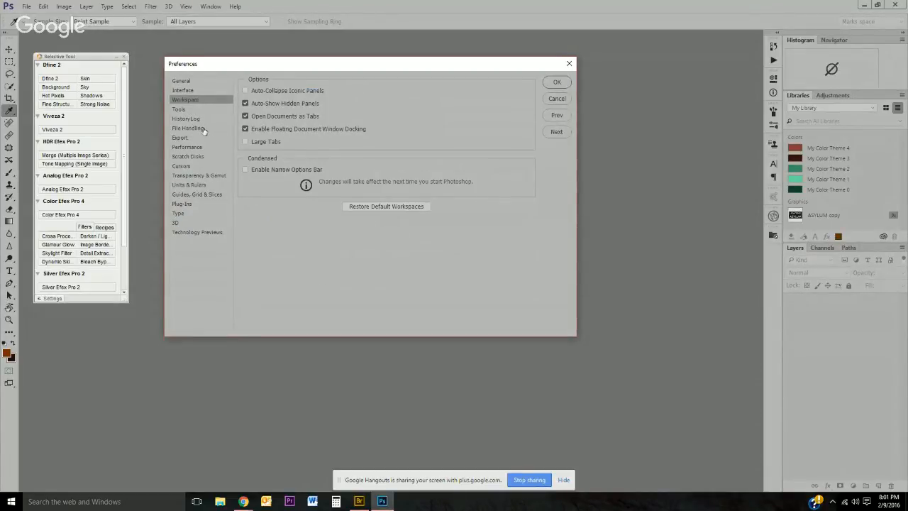
{"action": "left_click", "coordinate": [200, 131]}
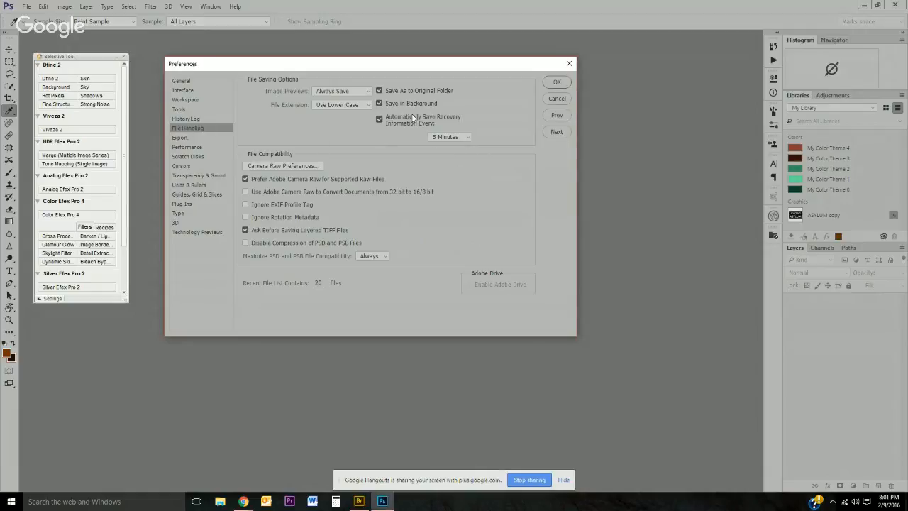
{"action": "left_click", "coordinate": [449, 137]}
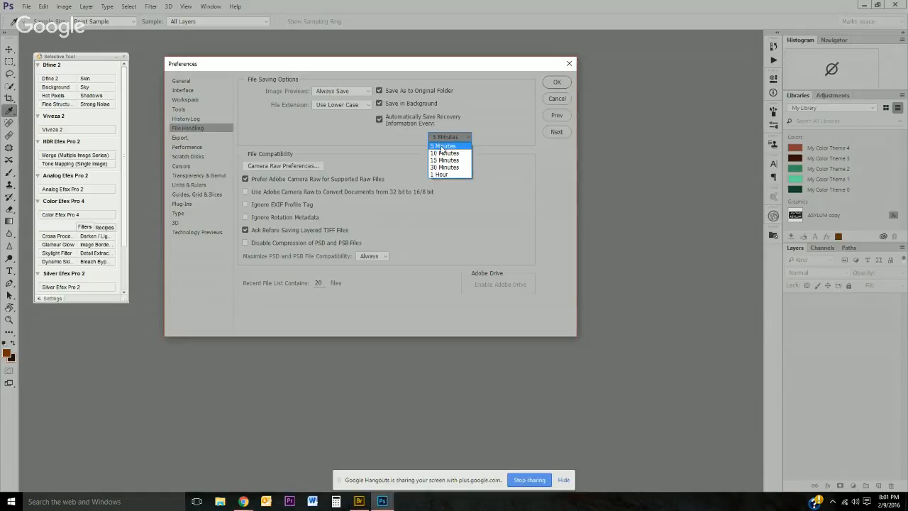
{"action": "left_click", "coordinate": [439, 147]}
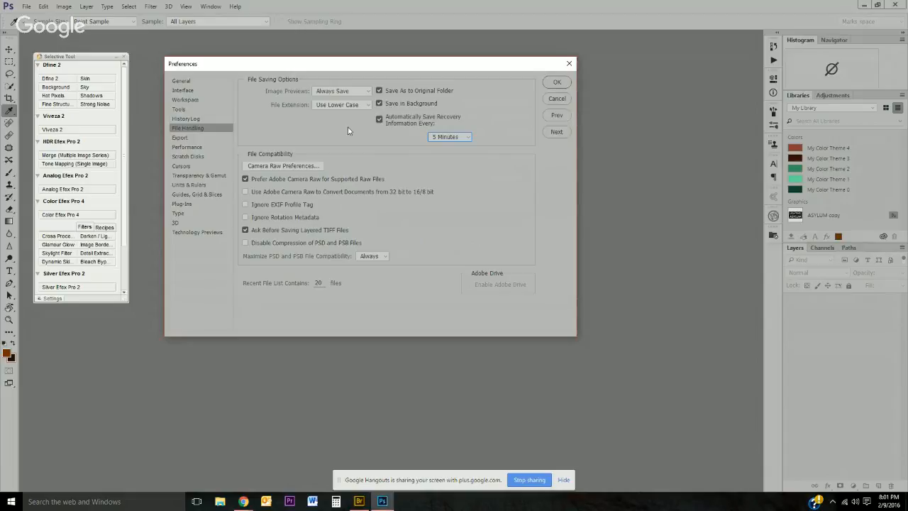
Step: Set History States to 50 and adjust the Cache Levels slider in Performance preferences, then apply the preferences
{"action": "left_click", "coordinate": [200, 148]}
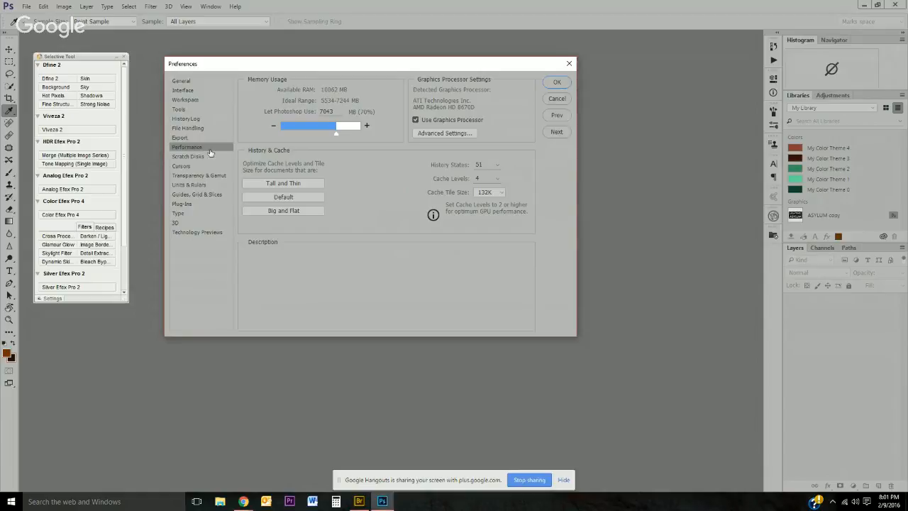
{"action": "left_click", "coordinate": [496, 163]}
{"action": "left_click_drag", "start_coordinate": [495, 181], "coordinate": [488, 180]}
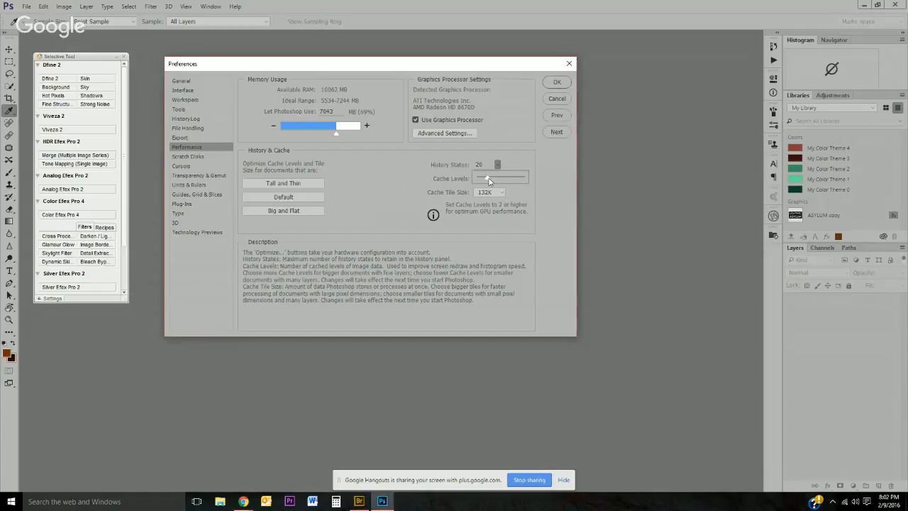
{"action": "left_click_drag", "start_coordinate": [487, 179], "coordinate": [524, 178]}
{"action": "left_click_drag", "start_coordinate": [524, 178], "coordinate": [495, 178]}
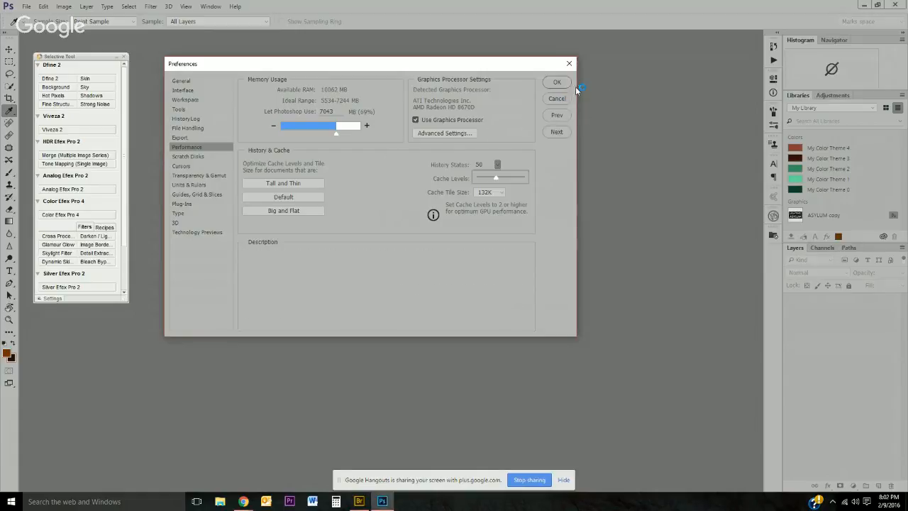
{"action": "left_click", "coordinate": [557, 82]}
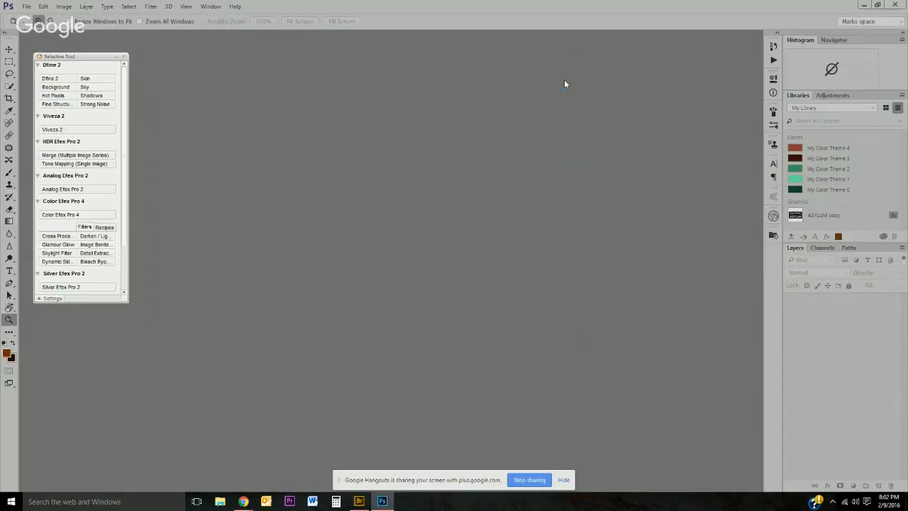
{"action": "left_click", "coordinate": [566, 481]}
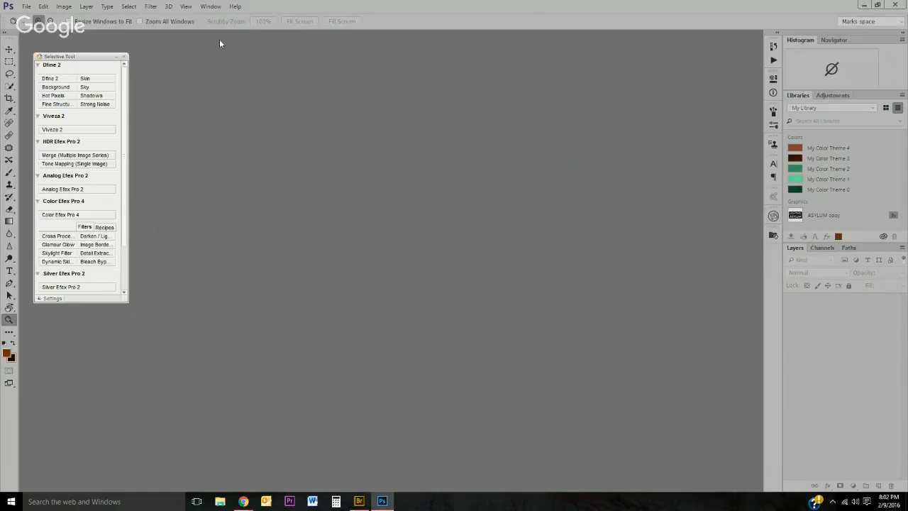
{"action": "left_click", "coordinate": [27, 8]}
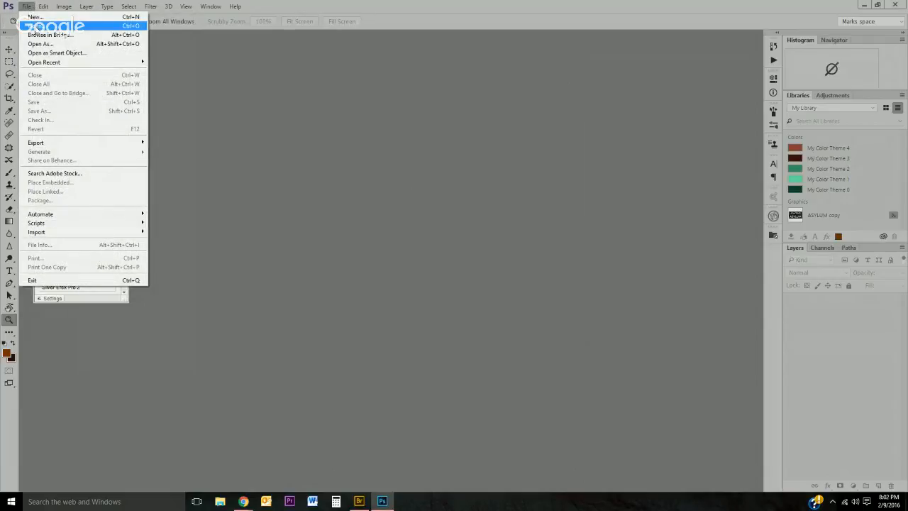
{"action": "left_click", "coordinate": [34, 17]}
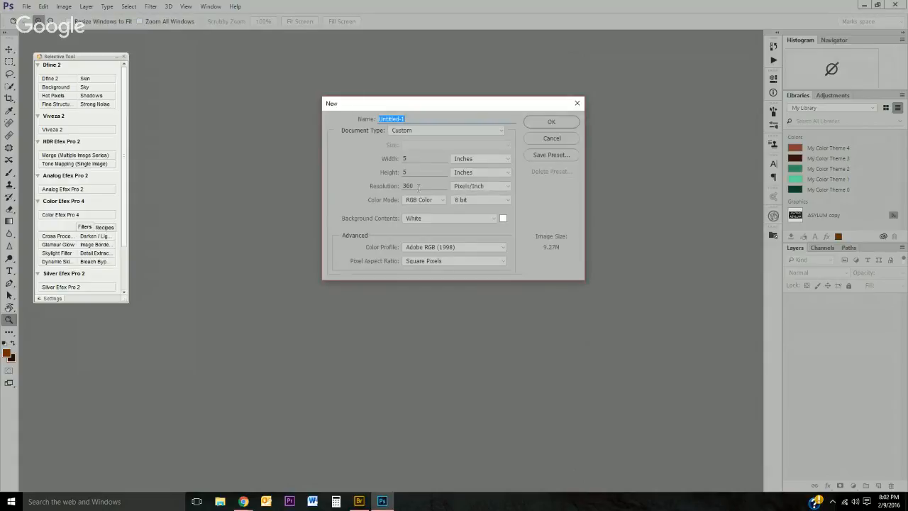
{"action": "left_click", "coordinate": [560, 121]}
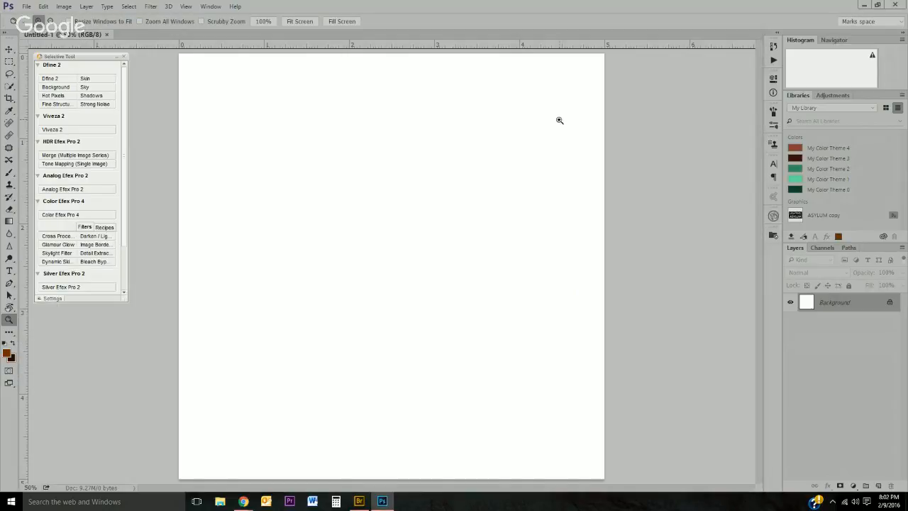
{"action": "left_click", "coordinate": [106, 34]}
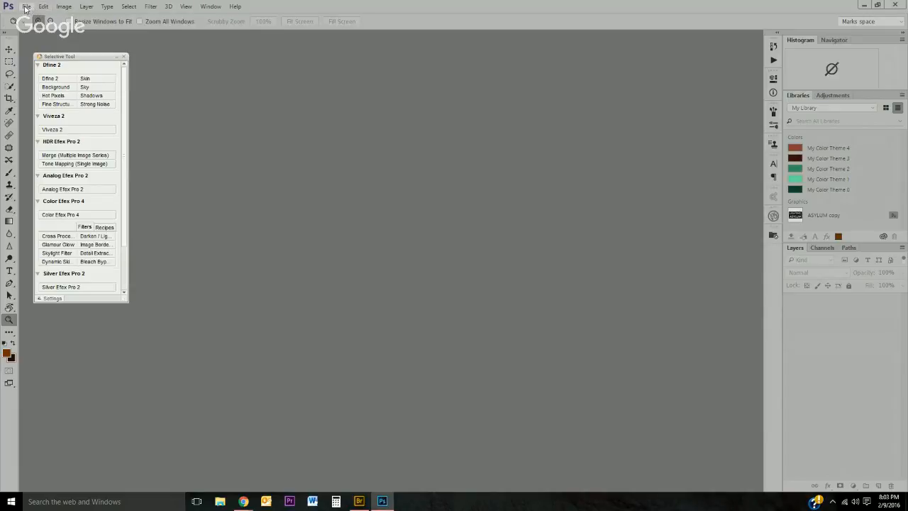
Step: Create a new document using the U.S. Paper document type
{"action": "left_click", "coordinate": [26, 6]}
{"action": "left_click", "coordinate": [34, 17]}
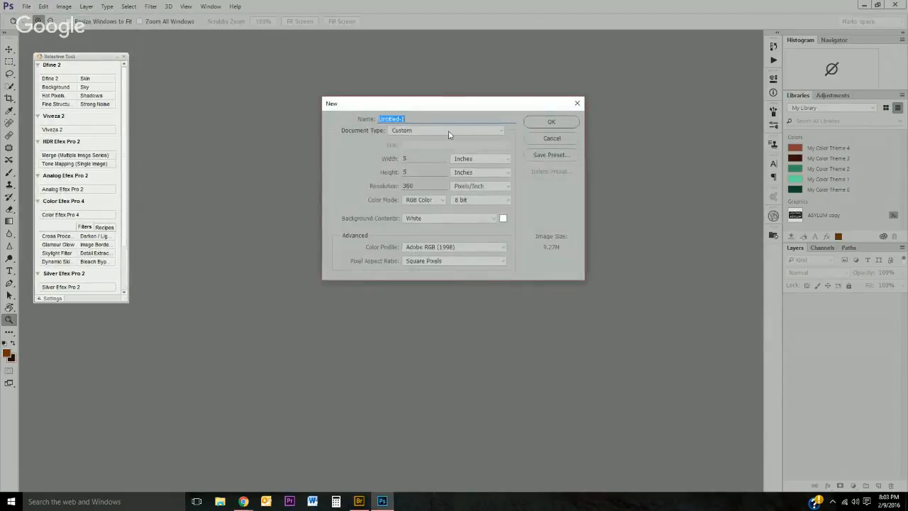
{"action": "left_click", "coordinate": [448, 131]}
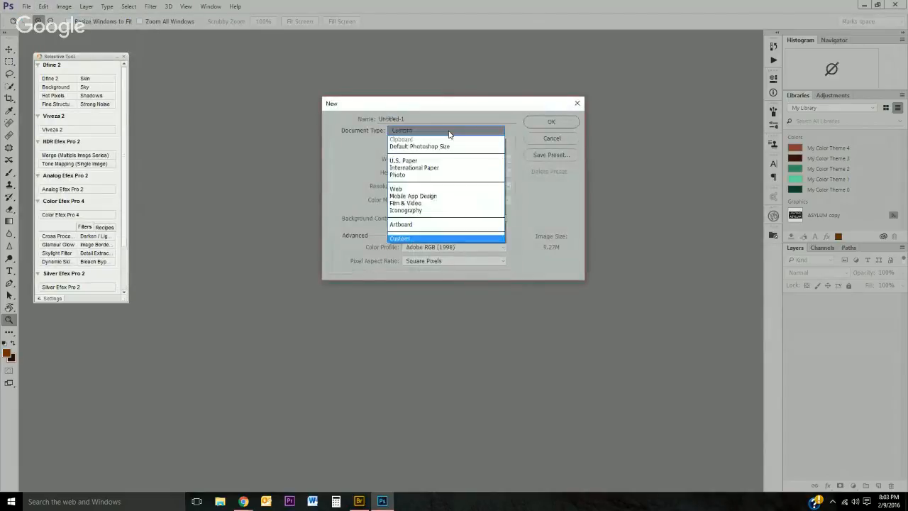
{"action": "left_click", "coordinate": [415, 162]}
{"action": "left_click", "coordinate": [551, 122]}
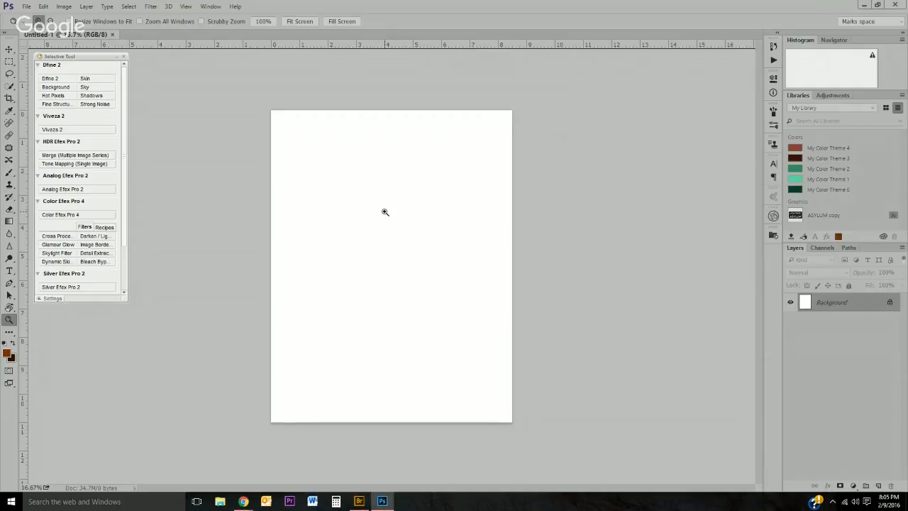
Step: Set the foreground color to a bright yellow in the color picker
{"action": "left_click", "coordinate": [7, 353]}
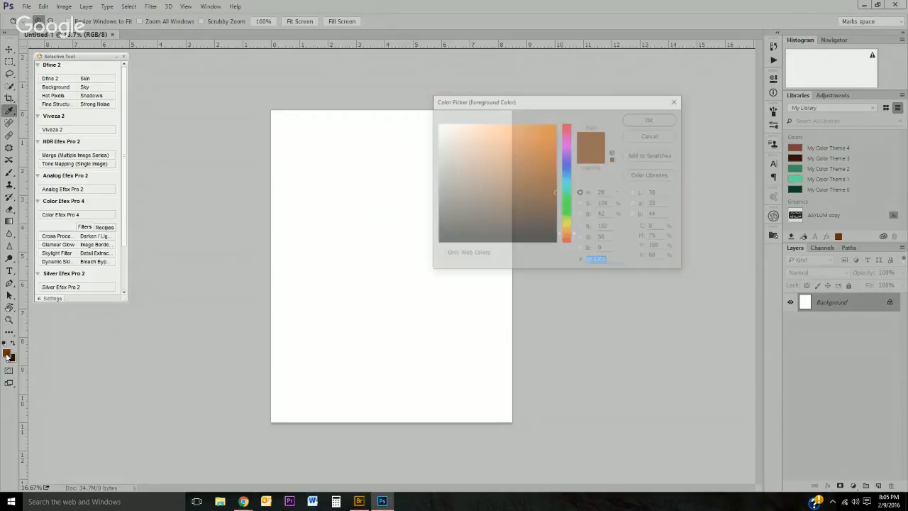
{"action": "left_click", "coordinate": [567, 222]}
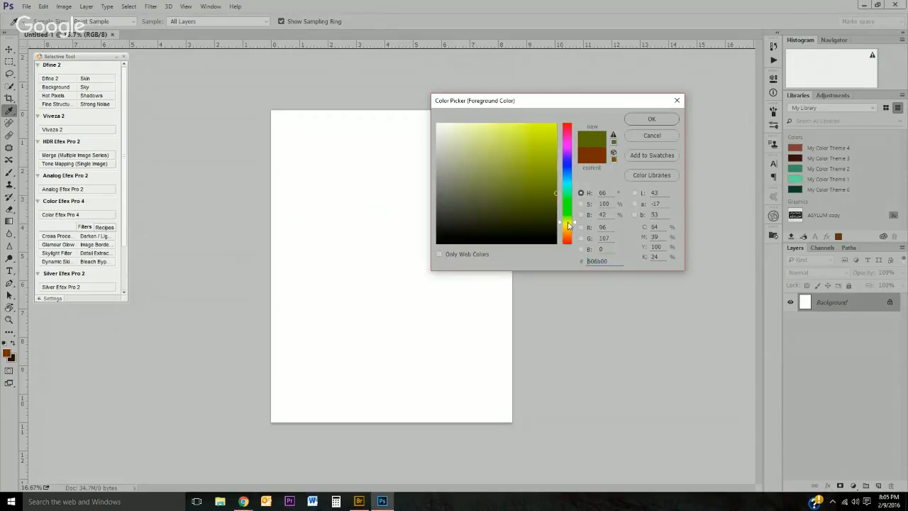
{"action": "left_click", "coordinate": [556, 124]}
{"action": "left_click", "coordinate": [654, 119]}
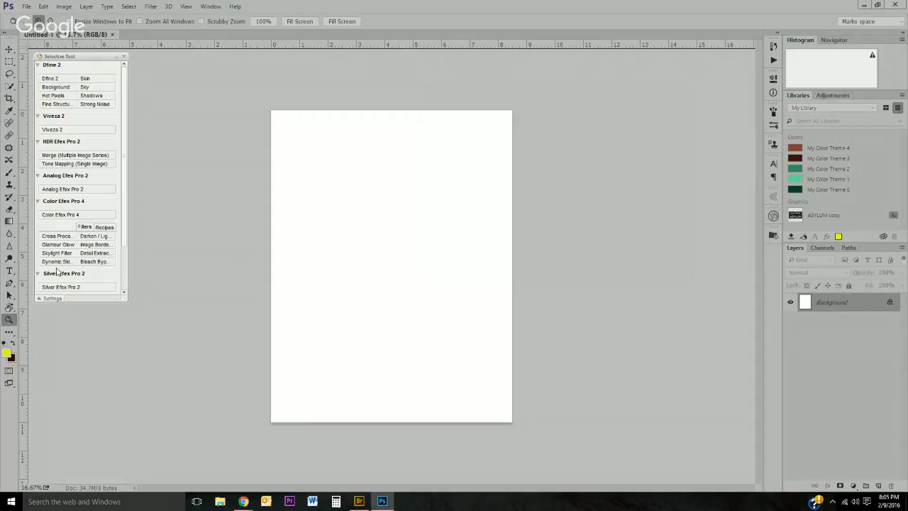
Step: Set the background color to a bright blue in the color picker
{"action": "left_click", "coordinate": [12, 359]}
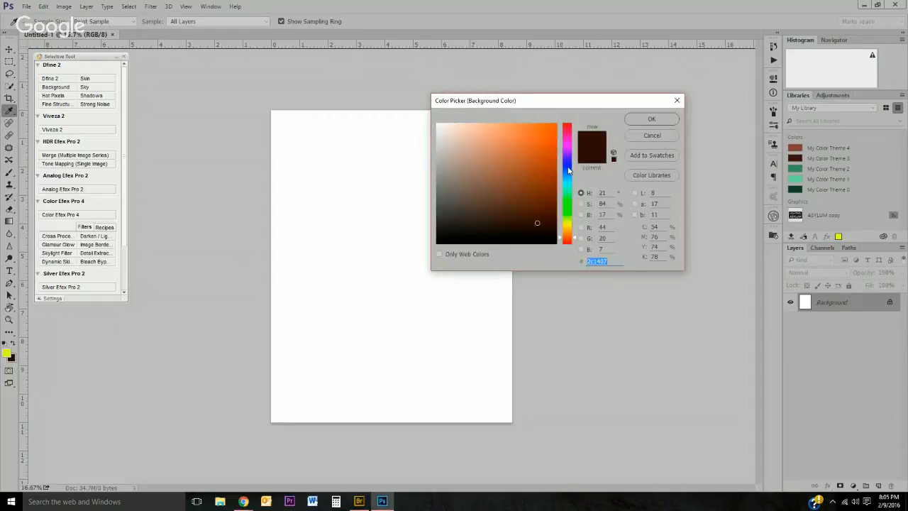
{"action": "left_click", "coordinate": [568, 162]}
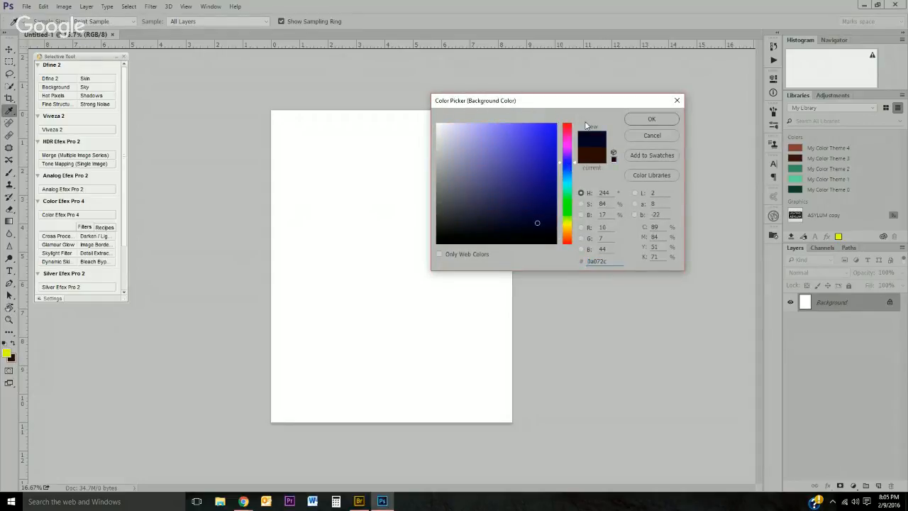
{"action": "left_click", "coordinate": [550, 128]}
{"action": "left_click", "coordinate": [670, 121]}
Step: Draw a rectangular selection in the upper part of the page, fill it with the blue background color, and deselect
{"action": "key", "text": "z"}
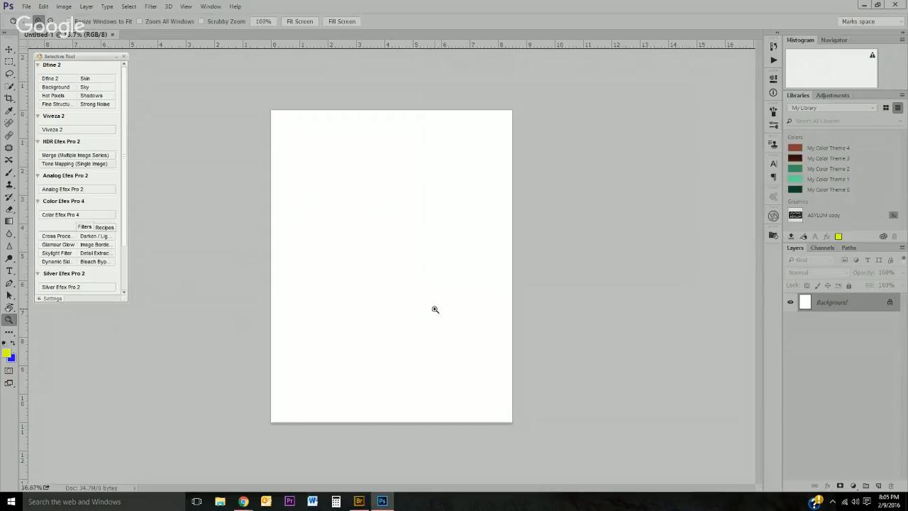
{"action": "left_click", "coordinate": [8, 63]}
{"action": "left_click_drag", "start_coordinate": [326, 182], "coordinate": [451, 251]}
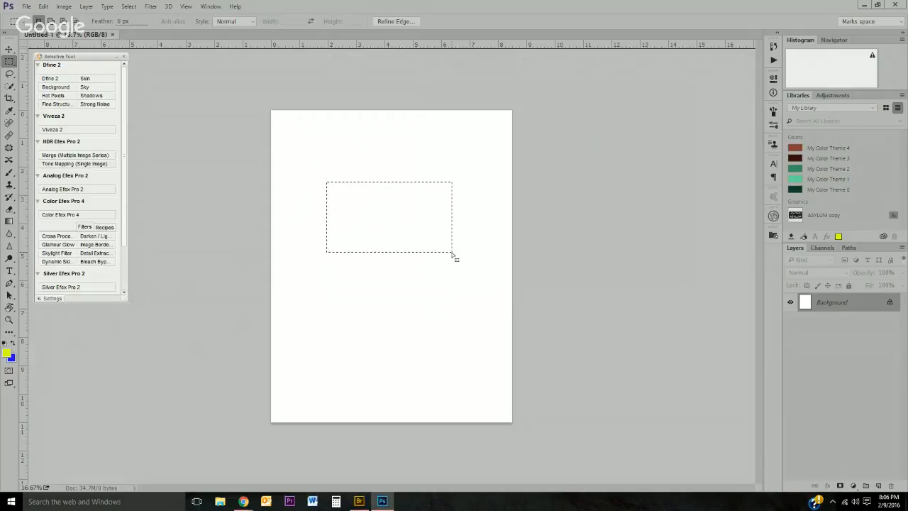
{"action": "key", "text": "ctrl+BackSpace"}
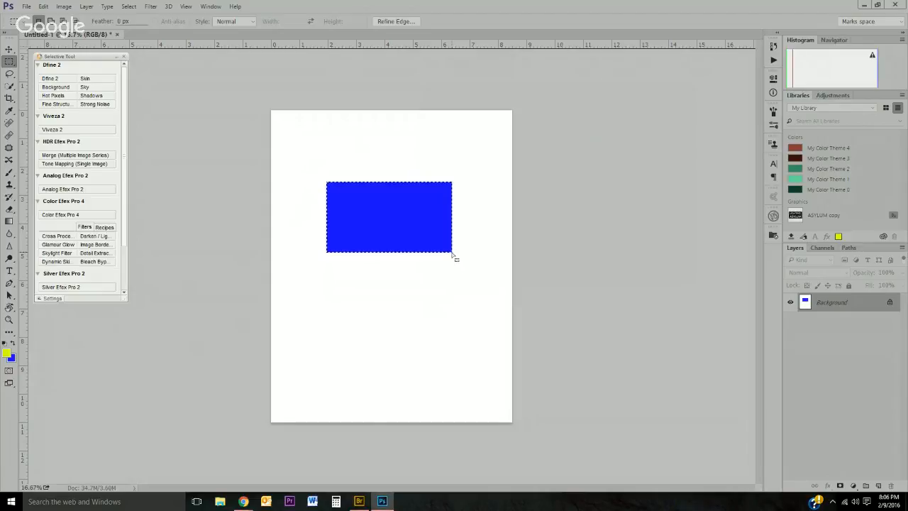
{"action": "key", "text": "ctrl+d"}
Step: Draw a circular selection inside the blue rectangle with the Elliptical Marquee, fill it with yellow, and deselect
{"action": "left_click", "coordinate": [9, 62]}
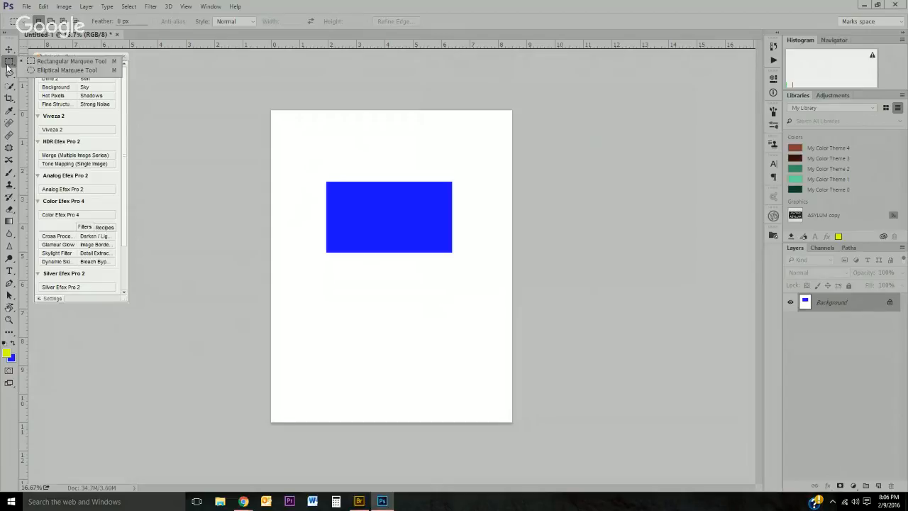
{"action": "left_click", "coordinate": [62, 71]}
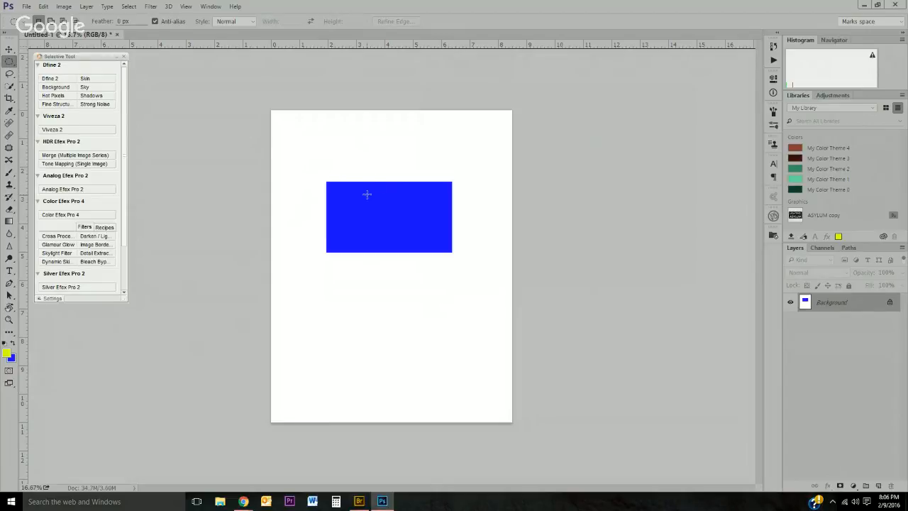
{"action": "left_click_drag", "start_coordinate": [353, 188], "coordinate": [400, 224]}
{"action": "key", "text": "x"}
{"action": "key", "text": "ctrl+BackSpace"}
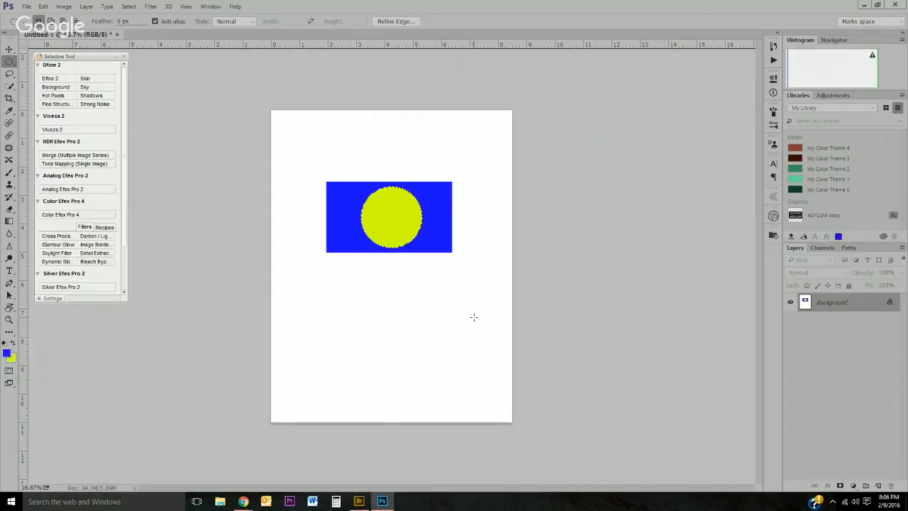
{"action": "key", "text": "ctrl+d"}
Step: Start closing the document, then cancel the save prompt
{"action": "left_click", "coordinate": [118, 34]}
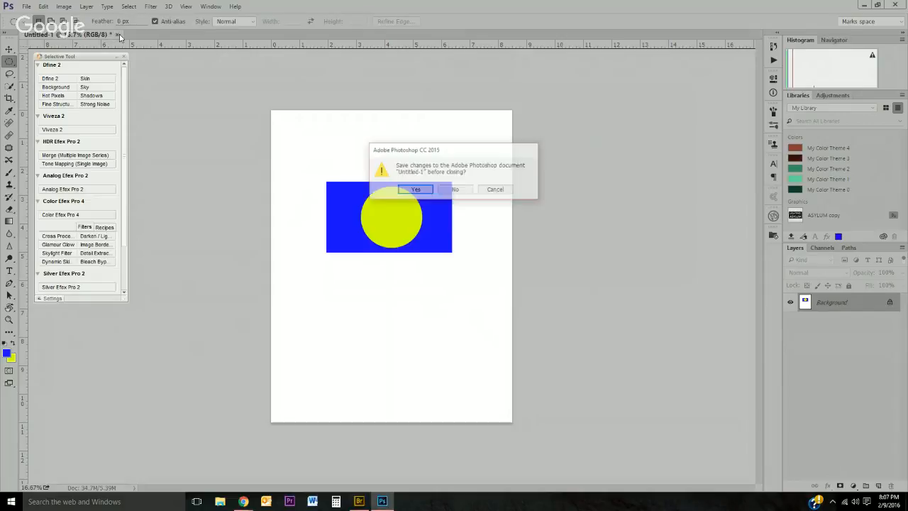
{"action": "left_click", "coordinate": [505, 193]}
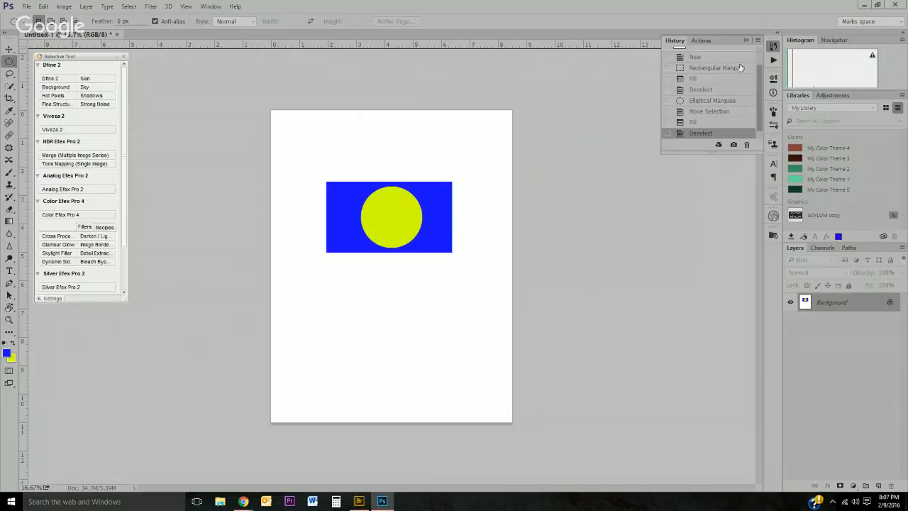
Step: Revert the document to its original blank snapshot in the History panel
{"action": "left_click_drag", "start_coordinate": [758, 85], "coordinate": [760, 57]}
{"action": "left_click", "coordinate": [734, 55]}
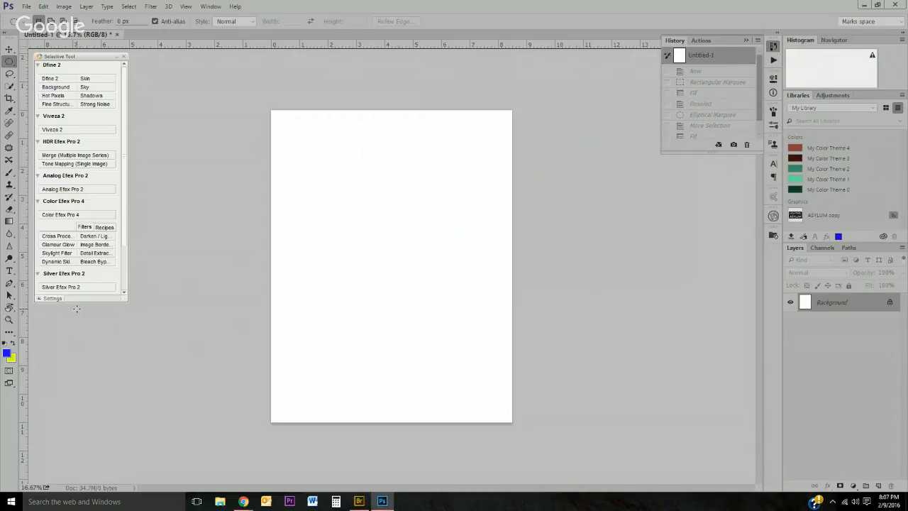
Step: Swap the foreground and background colors, switch to the Rectangular Marquee tool, and add a new empty layer
{"action": "key", "text": "x"}
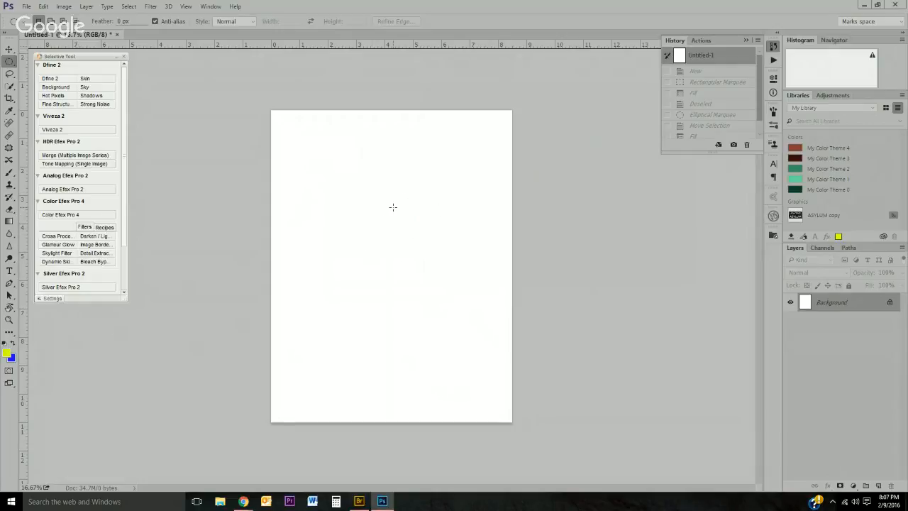
{"action": "right_click", "coordinate": [9, 62]}
{"action": "left_click", "coordinate": [55, 63]}
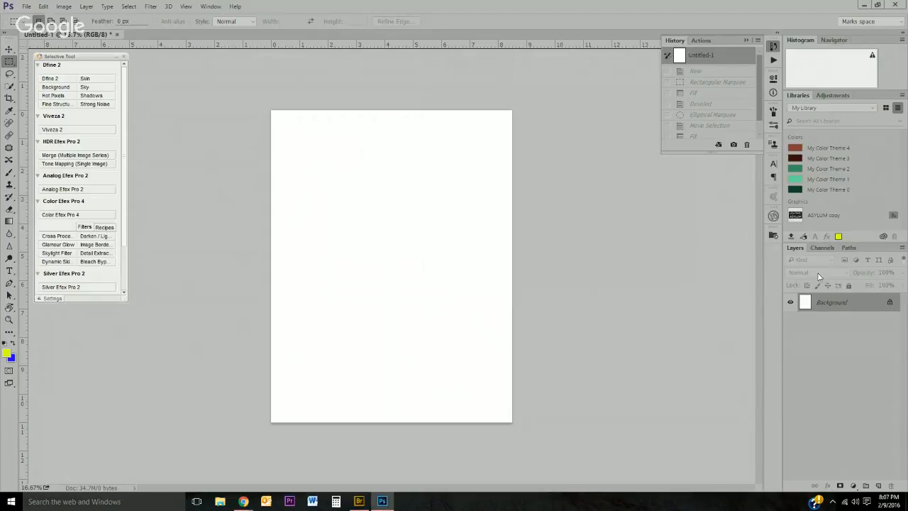
{"action": "left_click", "coordinate": [879, 487]}
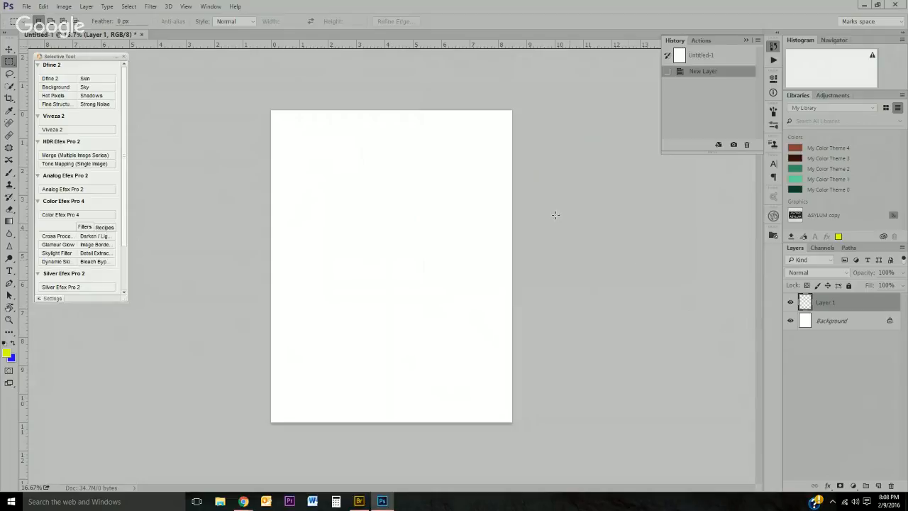
{"action": "left_click", "coordinate": [87, 7]}
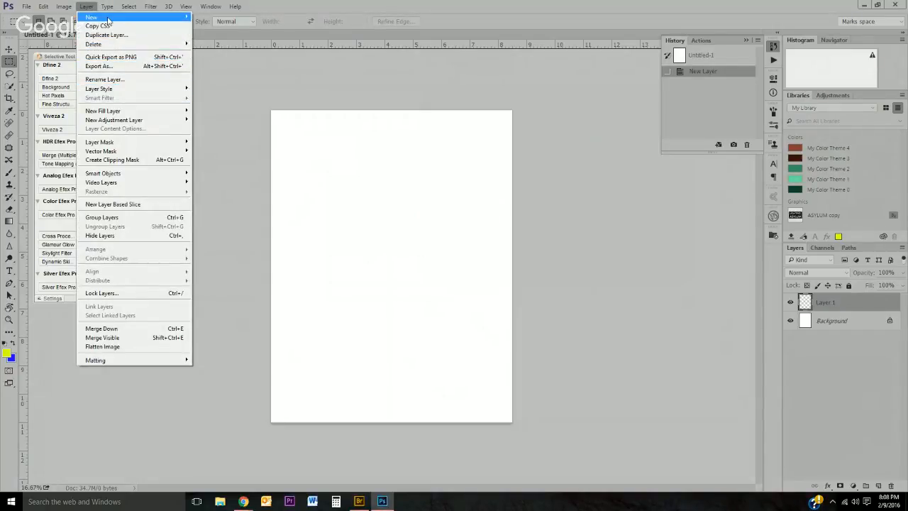
{"action": "mouse_move", "coordinate": [109, 19]}
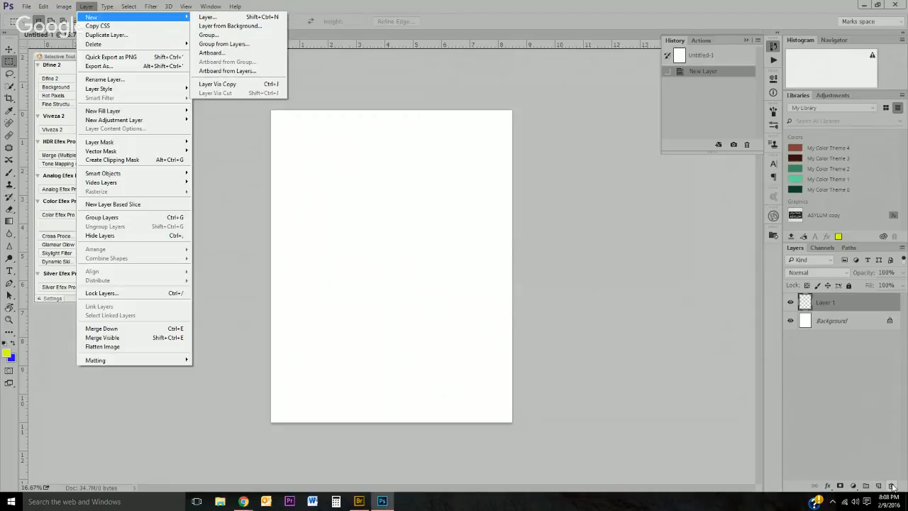
{"action": "left_click", "coordinate": [855, 440]}
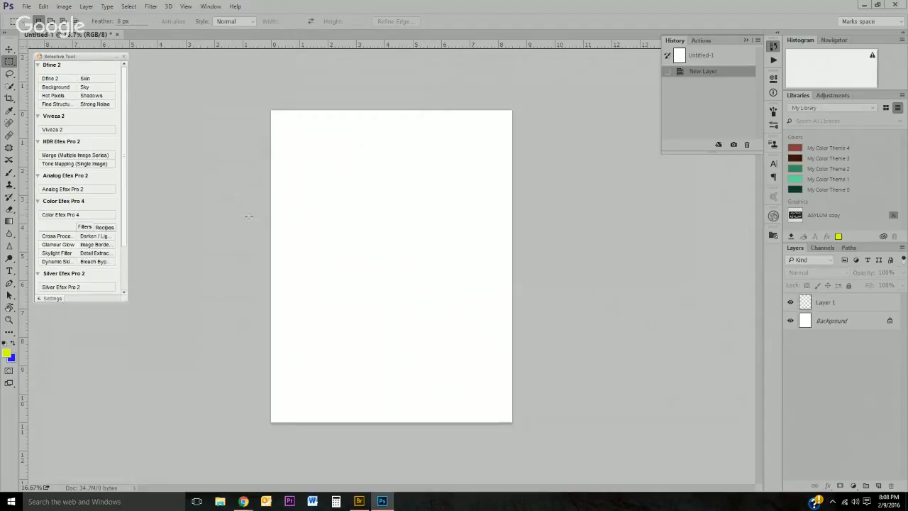
Step: Draw a rectangular selection on Layer 1, fill it with the blue foreground color, and deselect
{"action": "left_click_drag", "start_coordinate": [316, 190], "coordinate": [469, 273]}
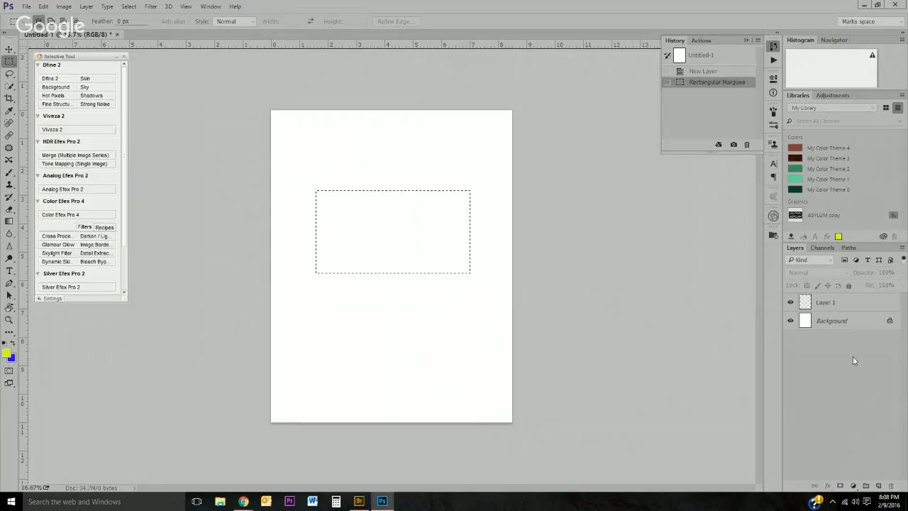
{"action": "left_click", "coordinate": [836, 302]}
{"action": "key", "text": "ctrl+BackSpace"}
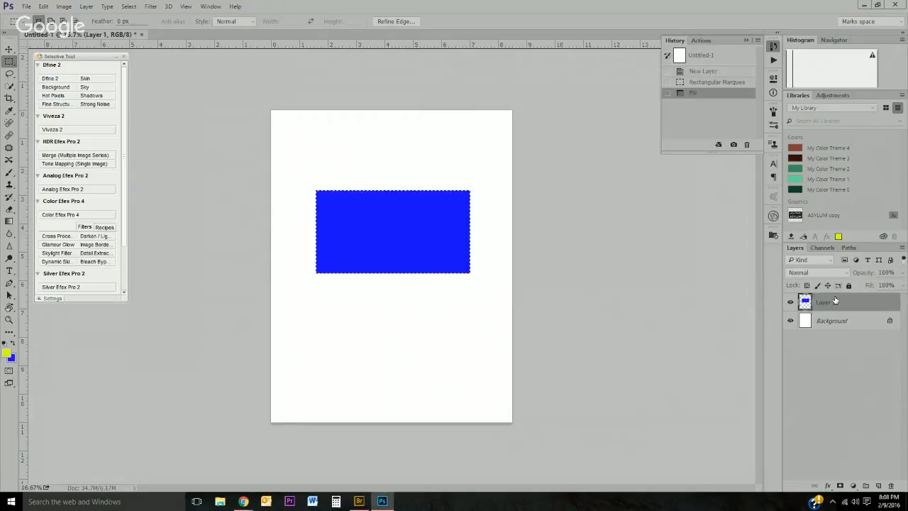
{"action": "key", "text": "ctrl+d"}
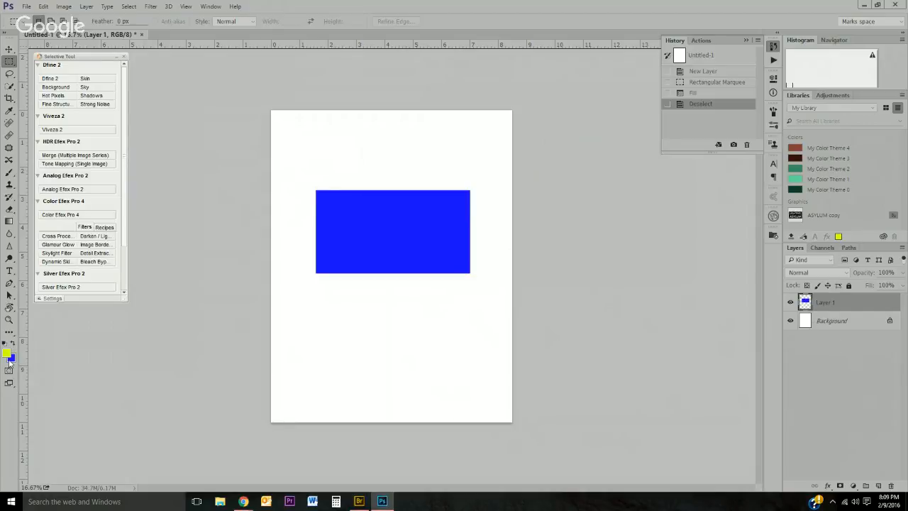
Step: Swap the foreground and background colors, switch to the Elliptical Marquee tool, and add a new empty layer
{"action": "key", "text": "x"}
{"action": "right_click", "coordinate": [7, 63]}
{"action": "left_click", "coordinate": [68, 70]}
{"action": "left_click", "coordinate": [878, 485]}
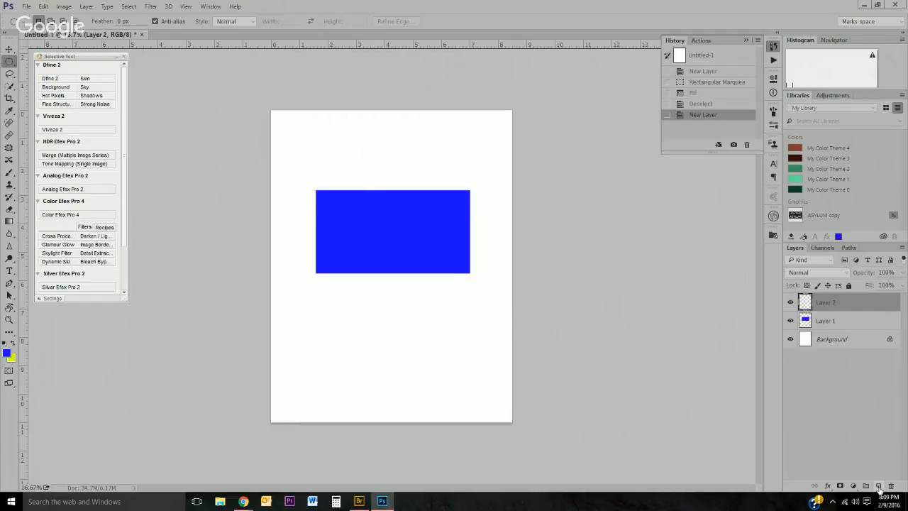
Step: Draw a circular selection inside the blue rectangle on the new layer and fill it with yellow
{"action": "left_click_drag", "start_coordinate": [360, 196], "coordinate": [432, 280]}
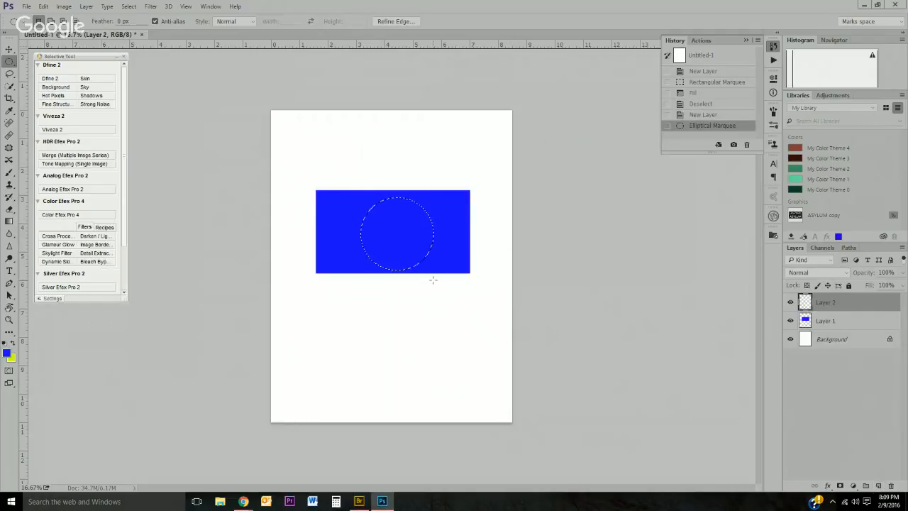
{"action": "key", "text": "ctrl+BackSpace"}
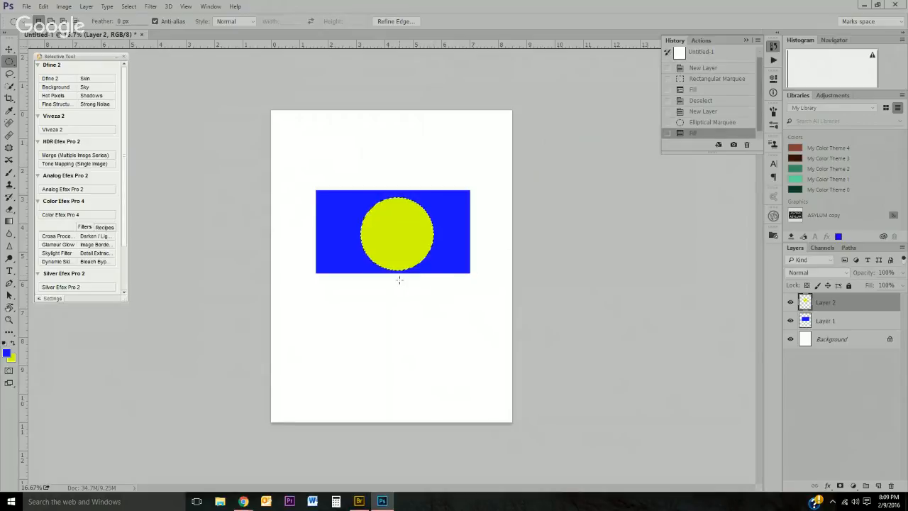
Step: Nudge the yellow circle slightly left with the Move tool and deselect
{"action": "key", "text": "v"}
{"action": "left_click_drag", "start_coordinate": [391, 251], "coordinate": [385, 249]}
{"action": "key", "text": "ctrl+d"}
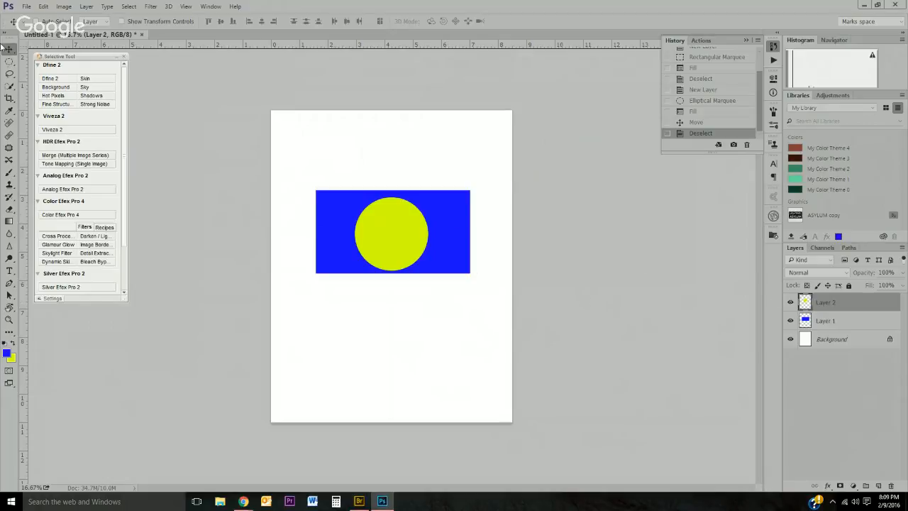
Step: Move the yellow circle upward, then move the blue rectangle on Layer 1 up behind it
{"action": "left_click_drag", "start_coordinate": [385, 250], "coordinate": [384, 179]}
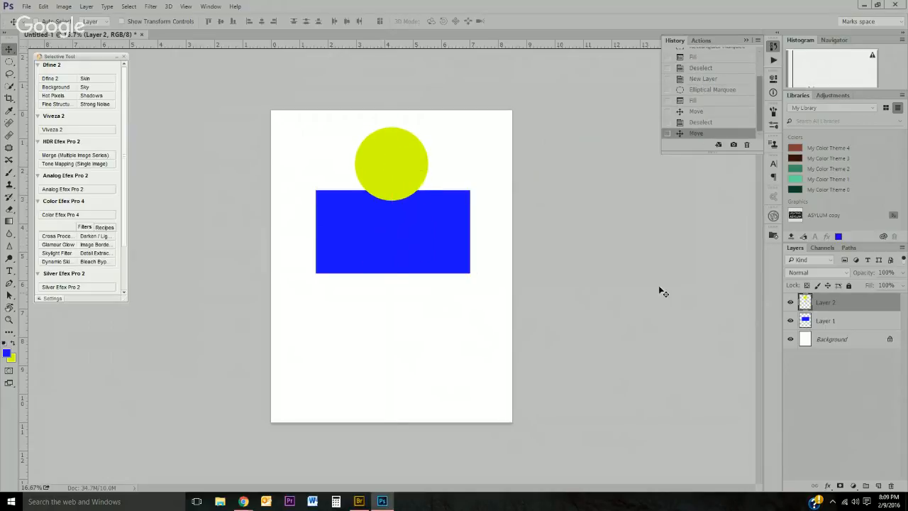
{"action": "left_click", "coordinate": [834, 323]}
{"action": "left_click_drag", "start_coordinate": [448, 252], "coordinate": [440, 187]}
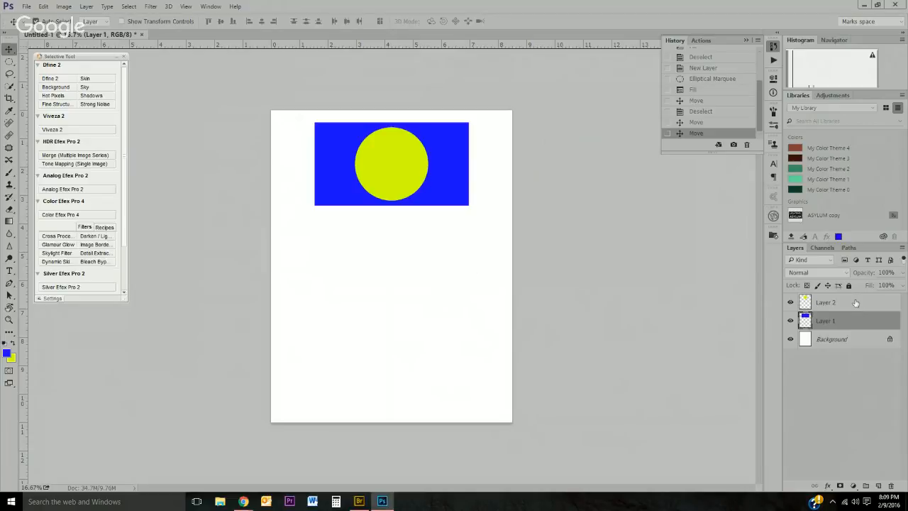
Step: Select both shape layers and move the circle and rectangle together slightly down
{"action": "left_click", "coordinate": [855, 303], "text": "shift"}
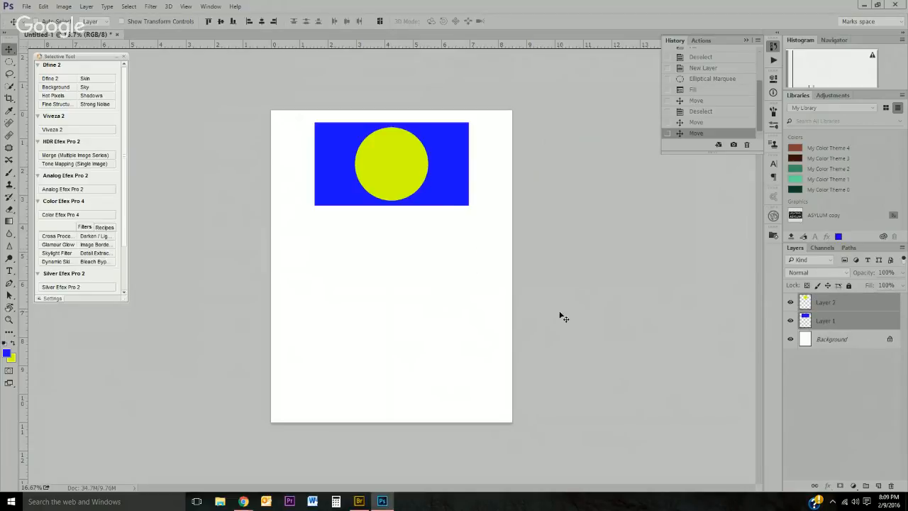
{"action": "mouse_move", "coordinate": [409, 170]}
{"action": "left_mouse_down"}
{"action": "mouse_move", "coordinate": [360, 215]}
{"action": "mouse_move", "coordinate": [418, 252]}
{"action": "mouse_move", "coordinate": [376, 164]}
{"action": "mouse_move", "coordinate": [409, 163]}
{"action": "mouse_move", "coordinate": [409, 228]}
{"action": "mouse_move", "coordinate": [391, 161]}
{"action": "mouse_move", "coordinate": [394, 168]}
{"action": "left_mouse_up"}
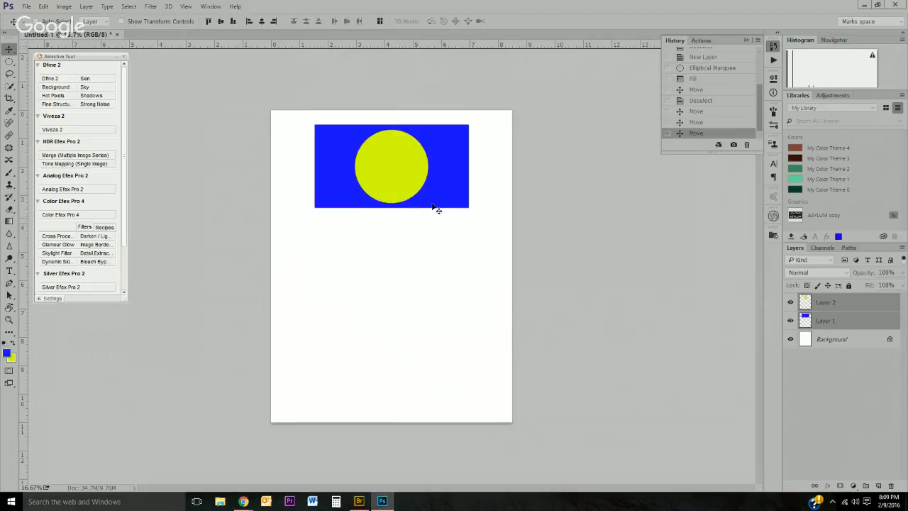
Step: Move the yellow circle's layer below the blue rectangle's layer in the layer stack
{"action": "left_click", "coordinate": [850, 322]}
{"action": "left_click", "coordinate": [849, 307]}
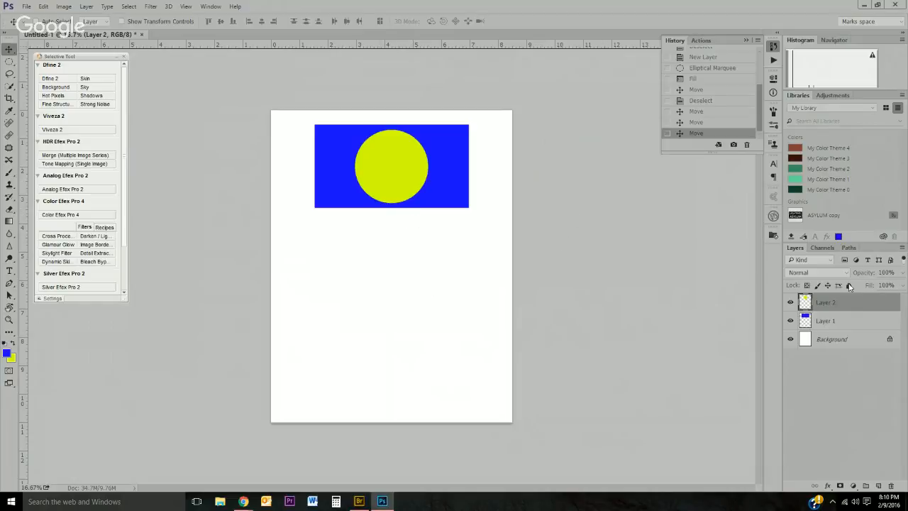
{"action": "left_click_drag", "start_coordinate": [844, 303], "coordinate": [841, 329]}
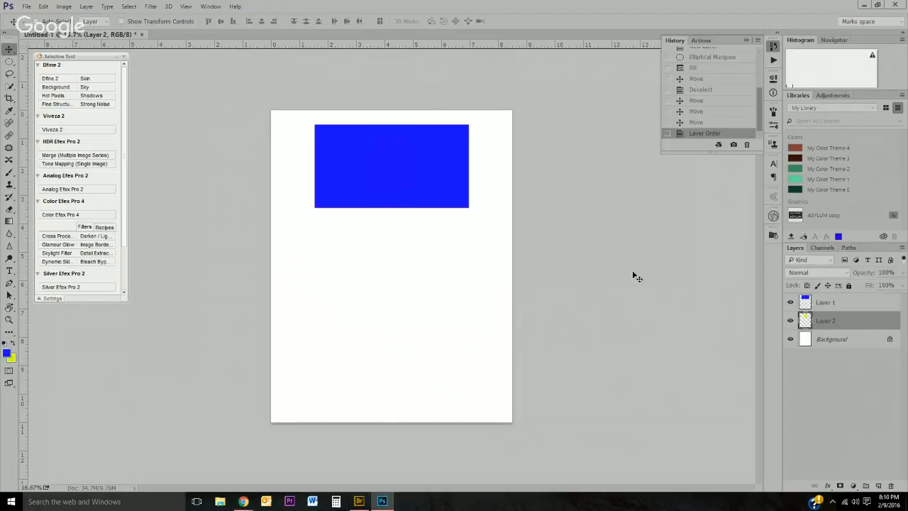
Step: Move the yellow circle down past the rectangle's bottom edge, then reorder its layer above and back below the blue layer
{"action": "left_click_drag", "start_coordinate": [421, 171], "coordinate": [420, 202]}
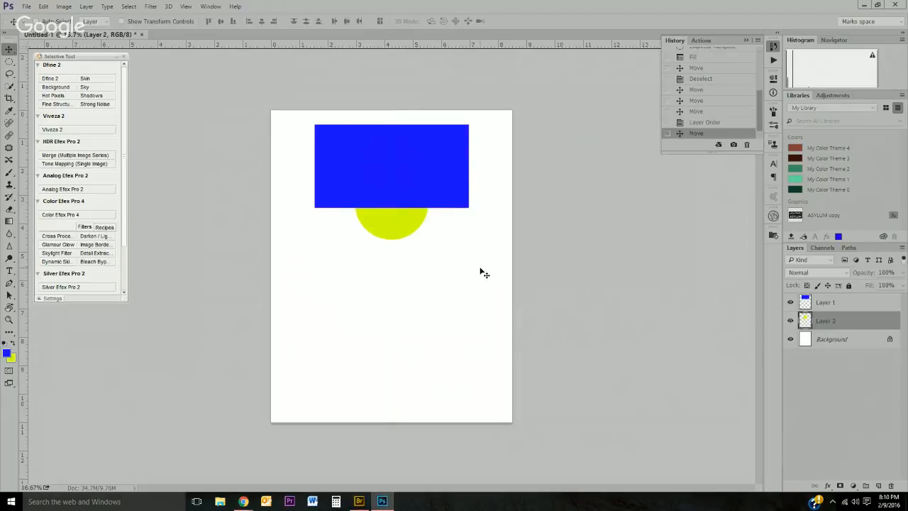
{"action": "left_click_drag", "start_coordinate": [850, 320], "coordinate": [849, 303]}
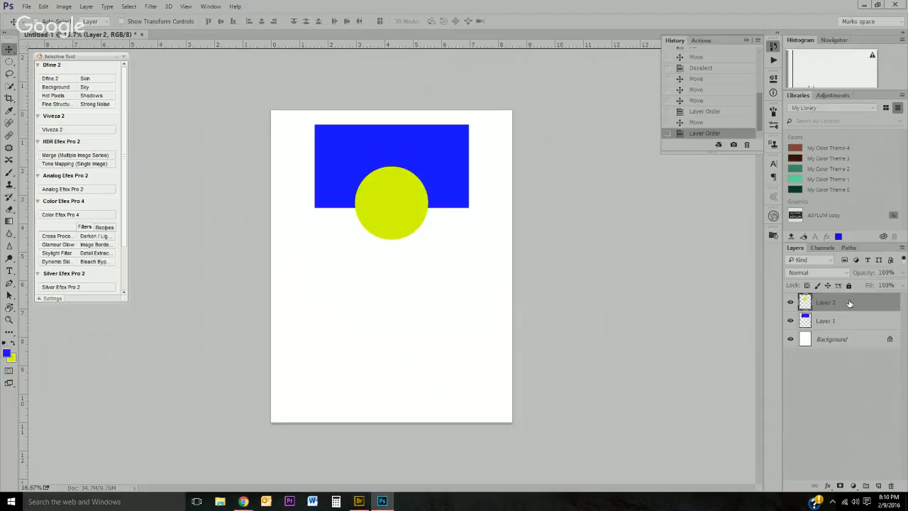
{"action": "left_click_drag", "start_coordinate": [848, 303], "coordinate": [847, 326]}
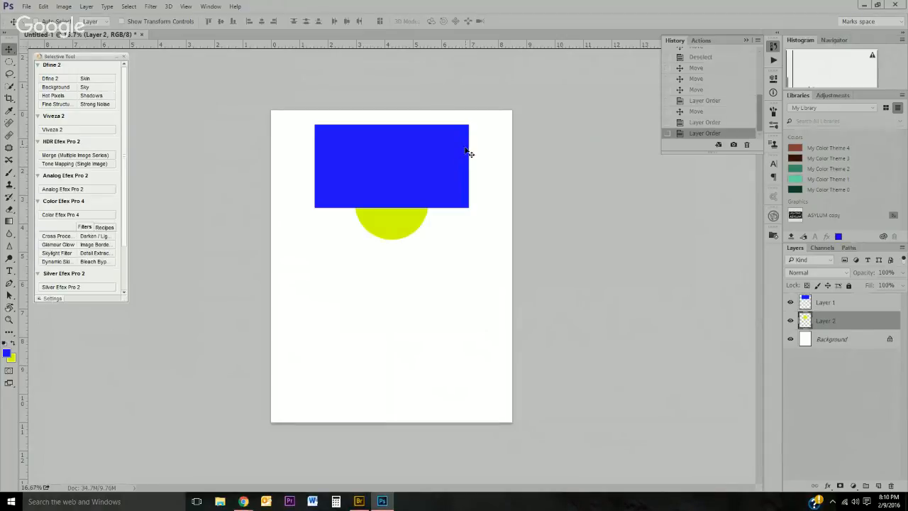
Step: Create a text layer reading "Text" on the blue rectangle with the Type tool
{"action": "left_click", "coordinate": [9, 270]}
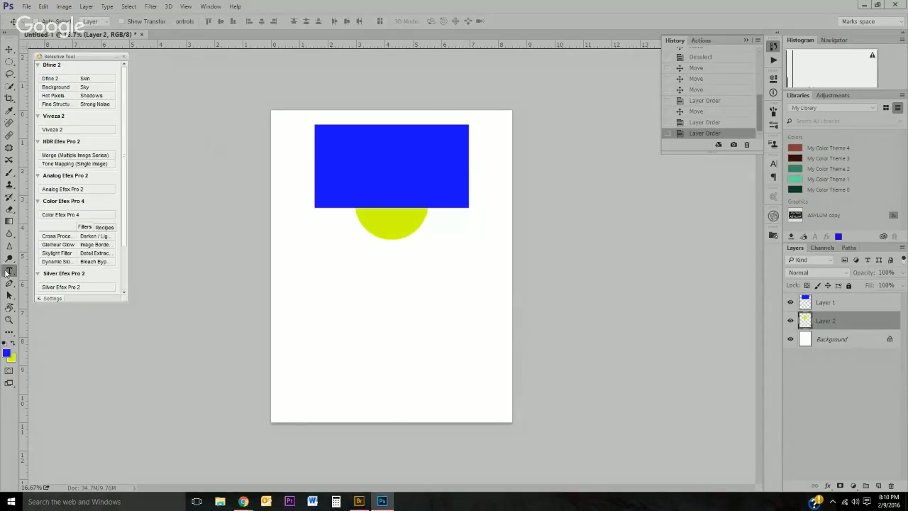
{"action": "left_click", "coordinate": [345, 160]}
{"action": "type", "text": "Text"}
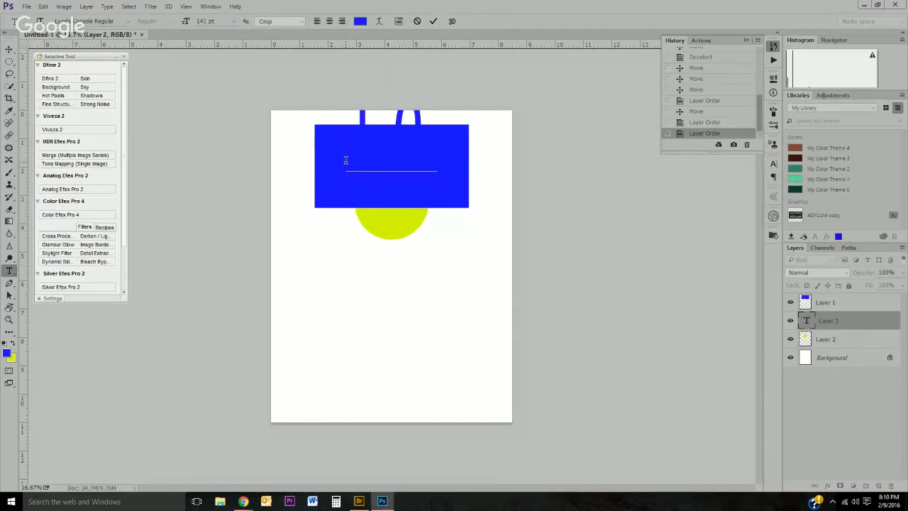
Step: Select all the text, change its color to pink, reduce its font size, and commit the text
{"action": "key", "text": "ctrl+a"}
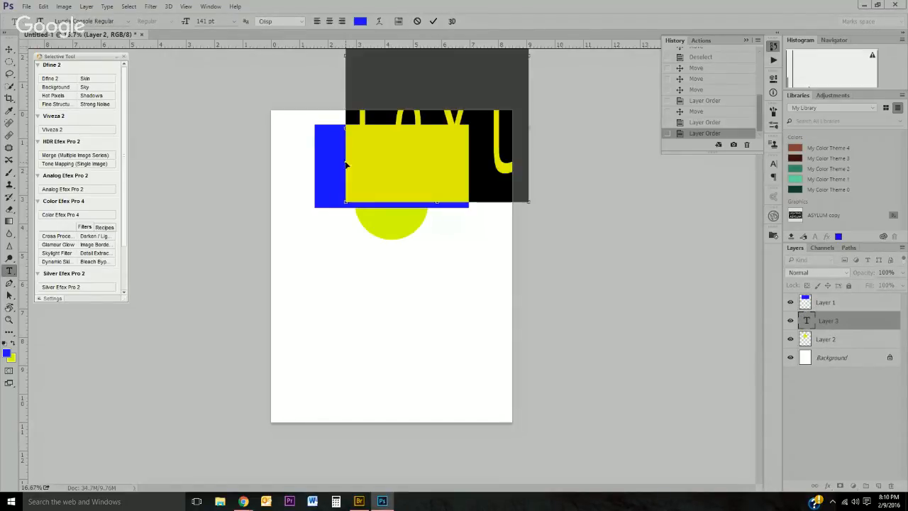
{"action": "left_click", "coordinate": [360, 20]}
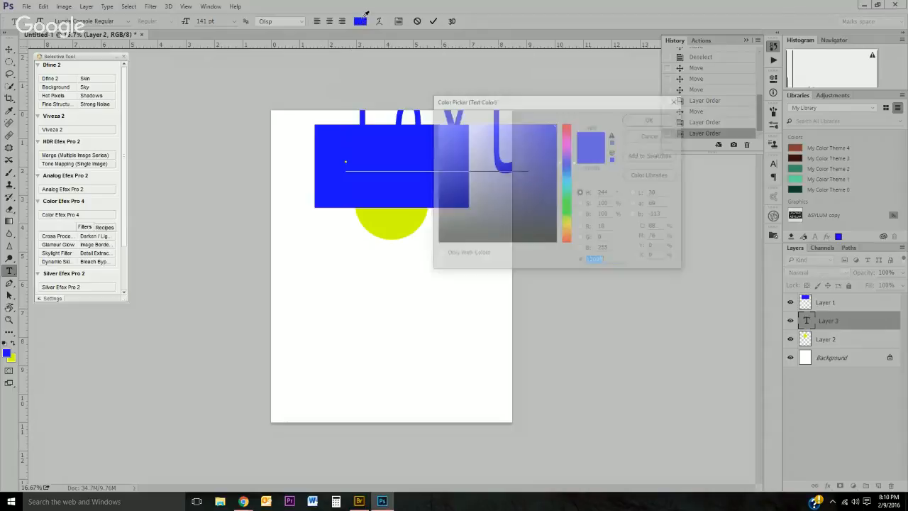
{"action": "left_click", "coordinate": [568, 145]}
{"action": "left_click", "coordinate": [520, 141]}
{"action": "left_click", "coordinate": [651, 120]}
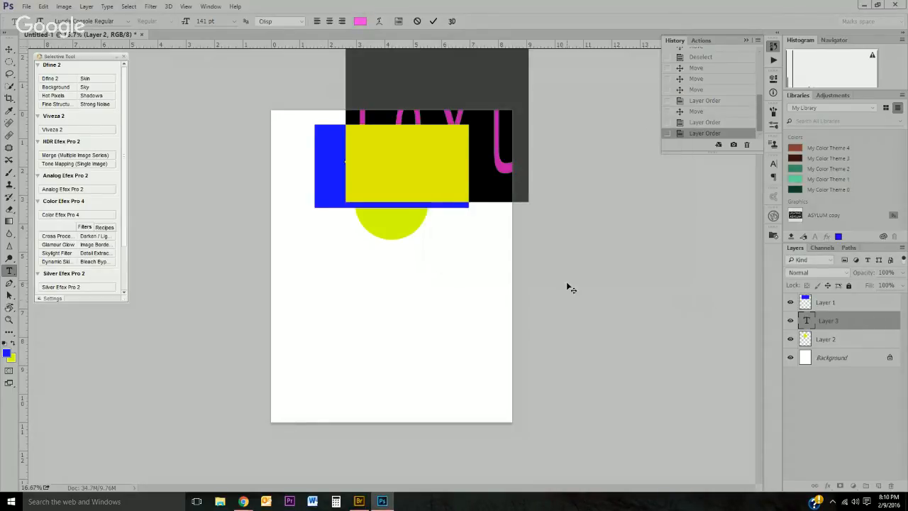
{"action": "left_click_drag", "start_coordinate": [187, 22], "coordinate": [167, 24]}
{"action": "left_click", "coordinate": [7, 51]}
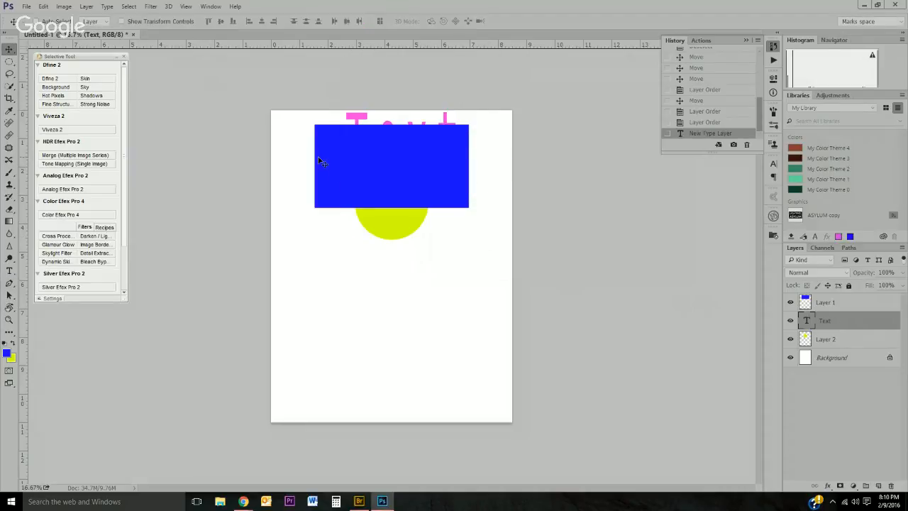
Step: Move the Text layer to the top of the layer stack and position the text inside the blue rectangle
{"action": "left_click_drag", "start_coordinate": [451, 122], "coordinate": [438, 153]}
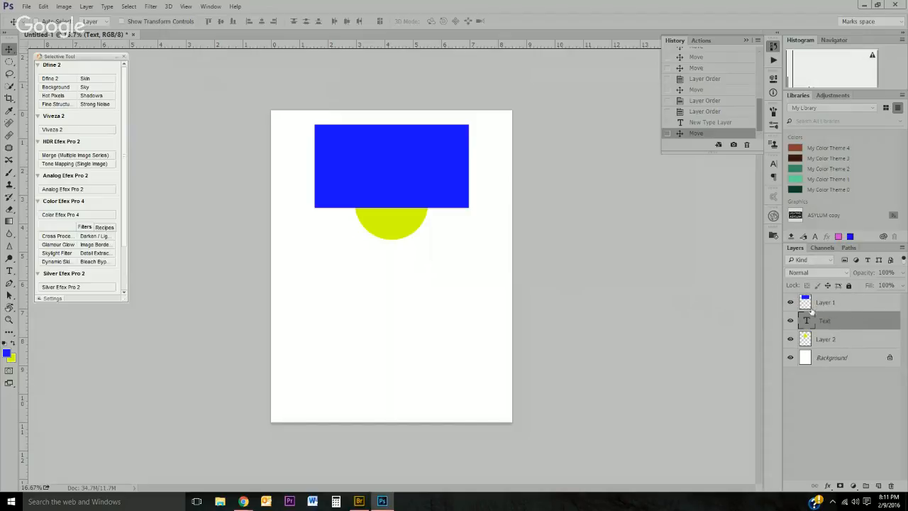
{"action": "left_click_drag", "start_coordinate": [849, 317], "coordinate": [848, 299]}
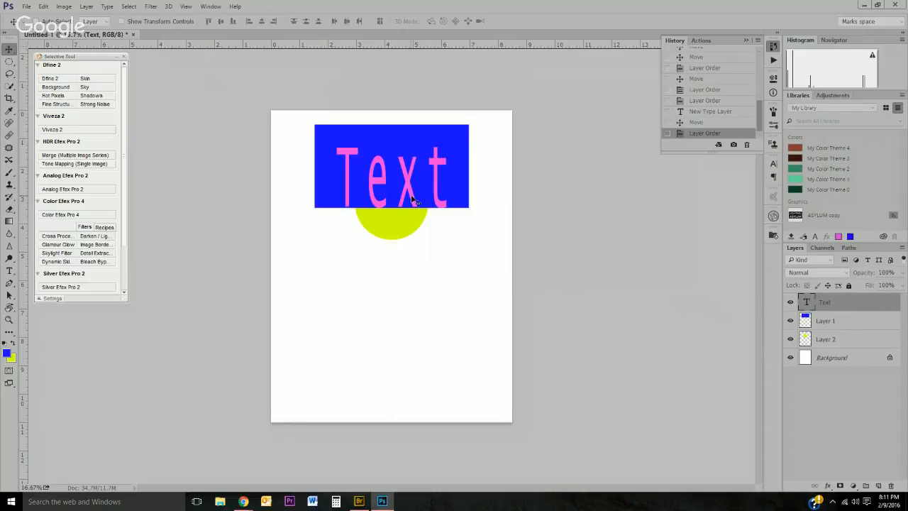
{"action": "left_click_drag", "start_coordinate": [414, 201], "coordinate": [408, 182]}
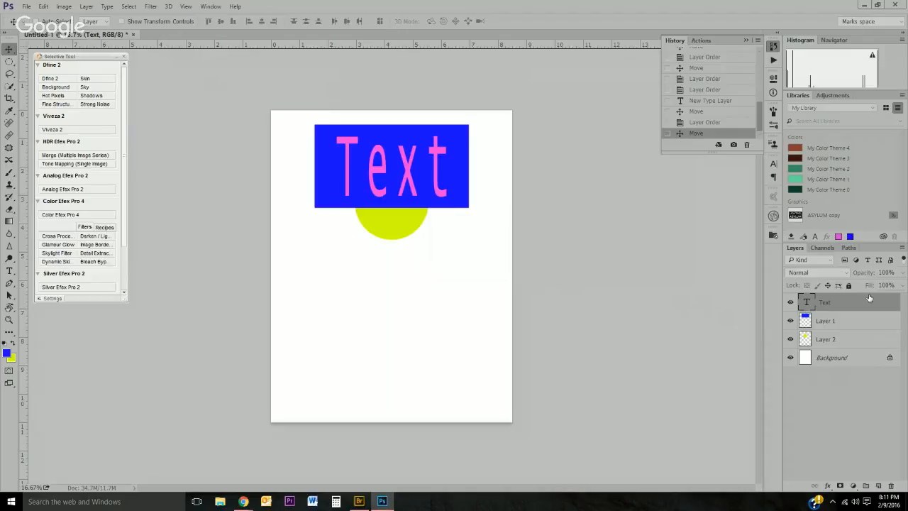
Step: Rename the circle's layer to Yellow
{"action": "left_click", "coordinate": [828, 340]}
{"action": "double_click", "coordinate": [828, 340]}
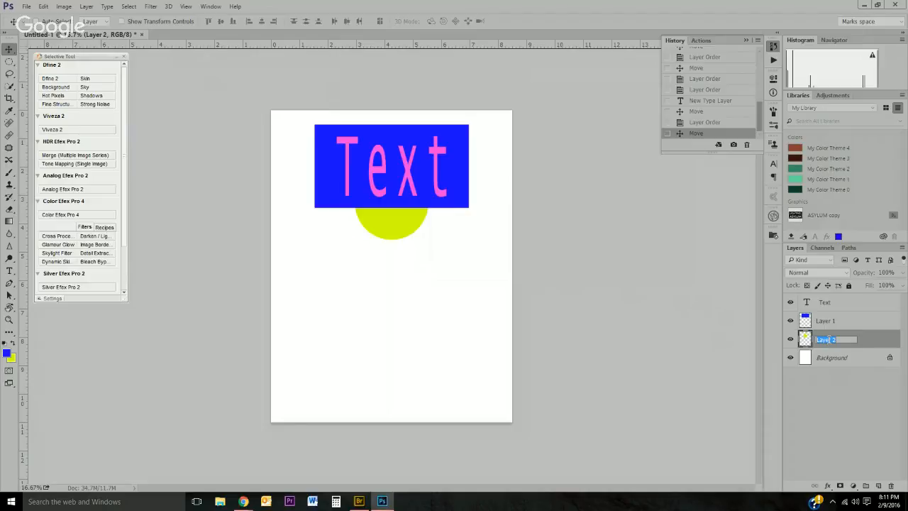
{"action": "type", "text": "Yellow"}
Step: Rename the rectangle's layer to blue
{"action": "double_click", "coordinate": [827, 320]}
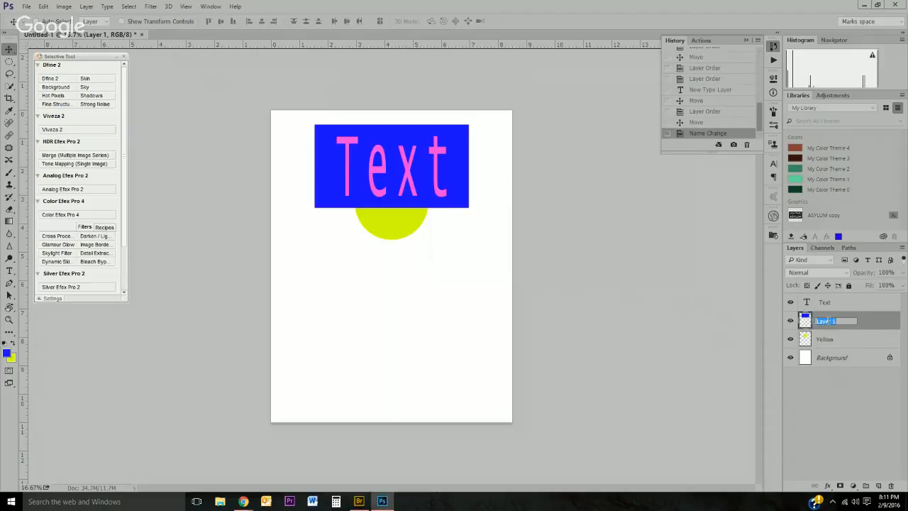
{"action": "type", "text": "B"}
{"action": "key", "text": "Return"}
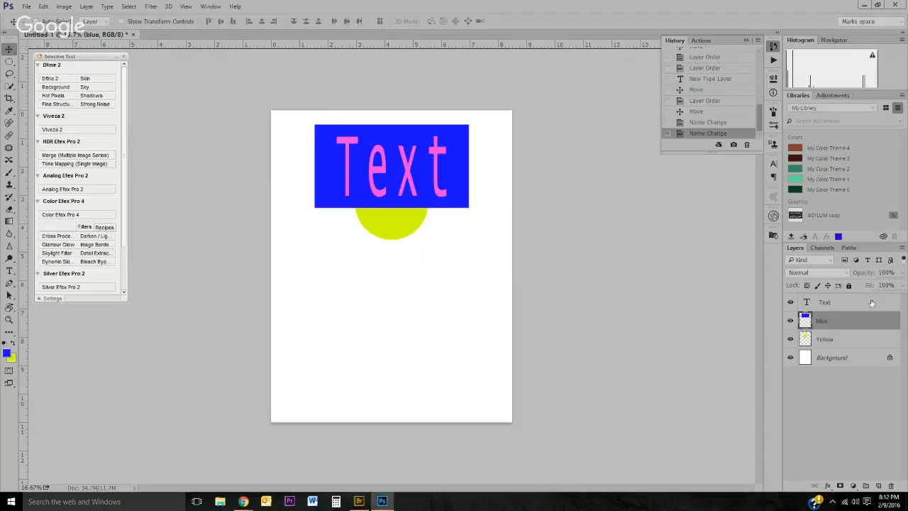
Step: Hide the Text layer and move the Yellow layer above the blue layer
{"action": "left_click", "coordinate": [790, 305]}
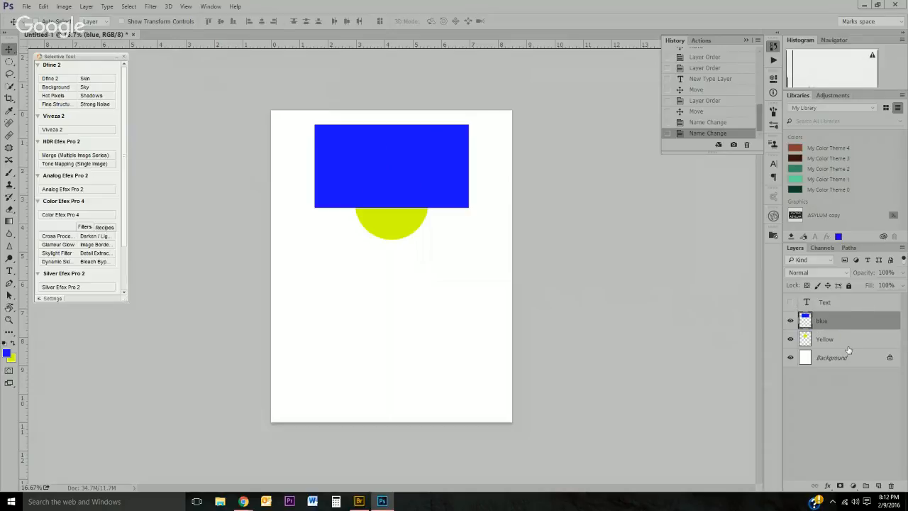
{"action": "left_click_drag", "start_coordinate": [848, 341], "coordinate": [845, 312]}
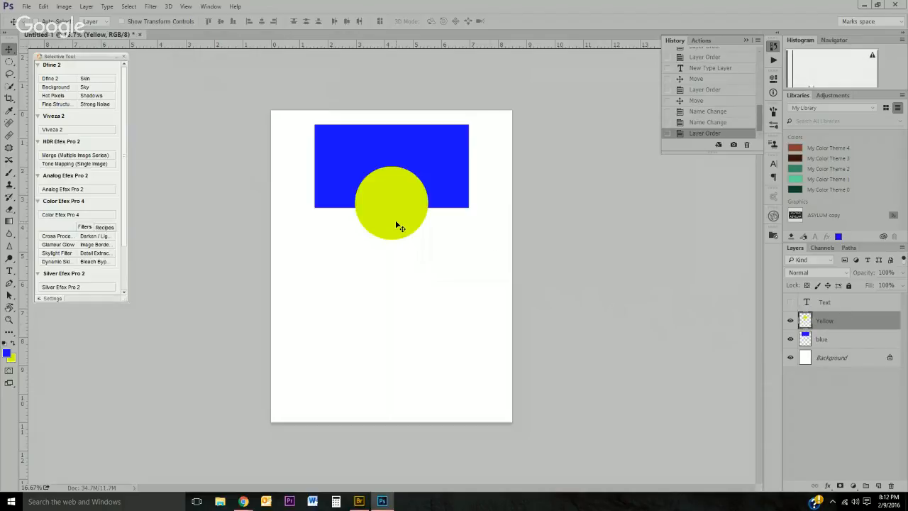
Step: Move the yellow circle up to the centre of the blue rectangle and zoom in on it
{"action": "left_click_drag", "start_coordinate": [395, 219], "coordinate": [394, 185]}
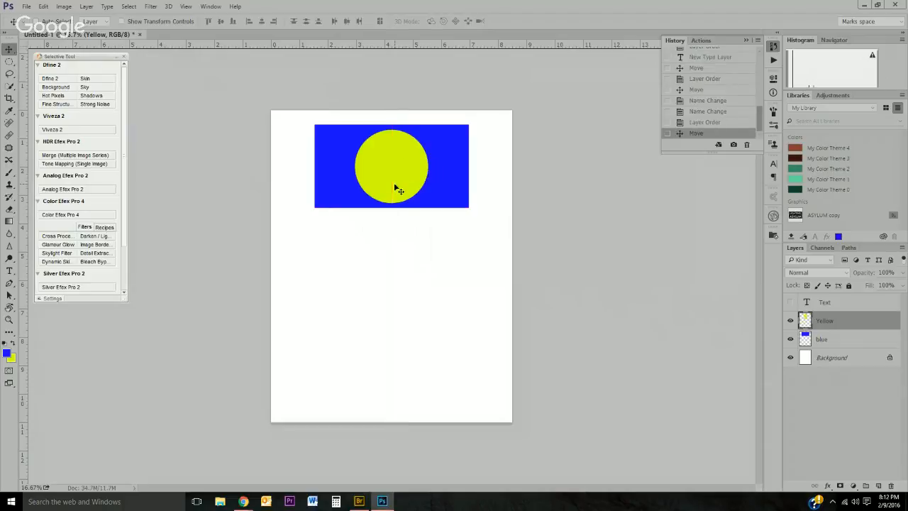
{"action": "key", "text": "z"}
{"action": "left_click", "coordinate": [415, 176]}
{"action": "left_click", "coordinate": [415, 175]}
{"action": "left_click", "coordinate": [415, 175]}
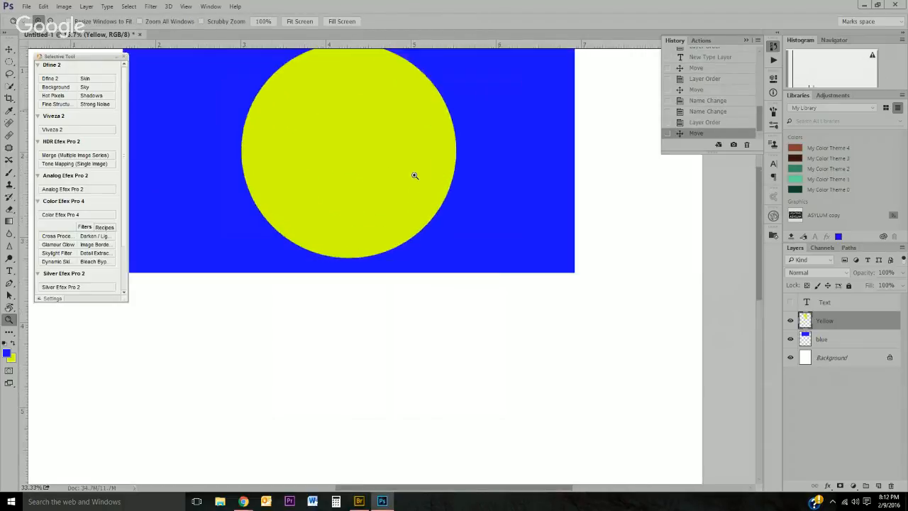
Step: Add a layer mask to the Yellow layer
{"action": "left_click_drag", "start_coordinate": [402, 210], "coordinate": [446, 268]}
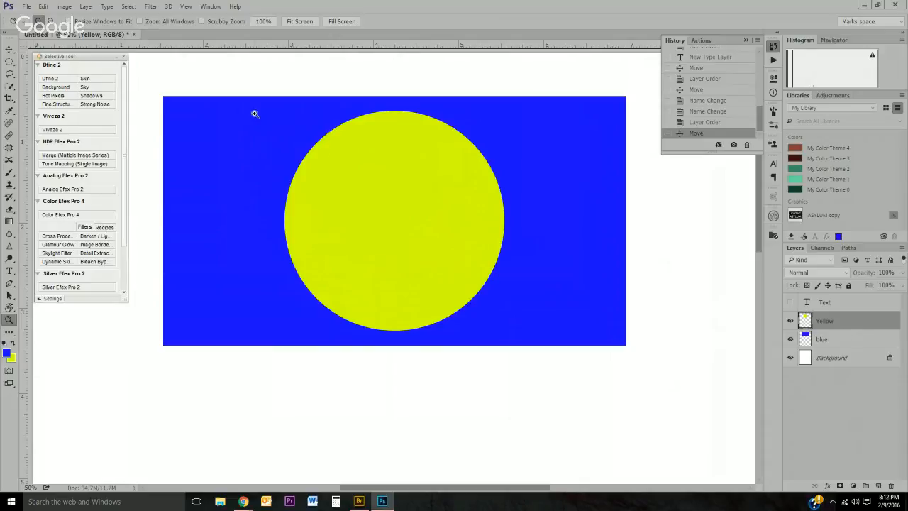
{"action": "left_click", "coordinate": [86, 8]}
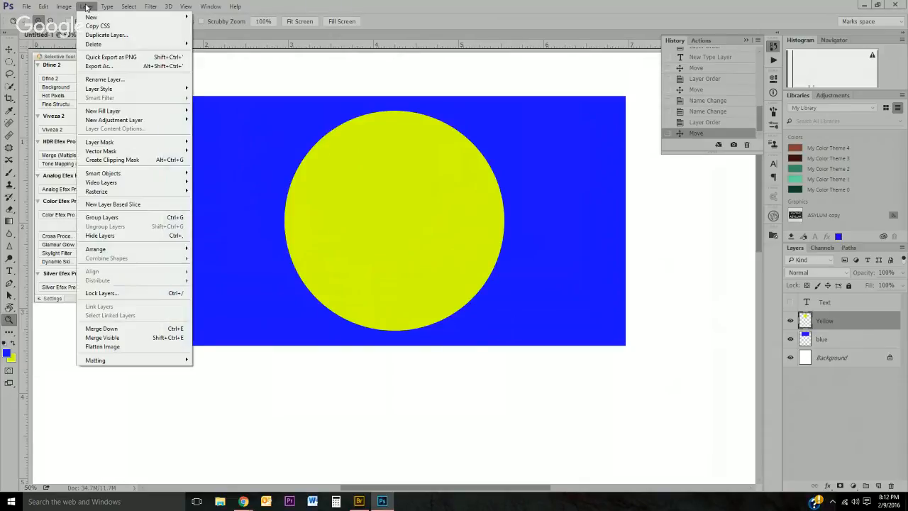
{"action": "mouse_move", "coordinate": [108, 144]}
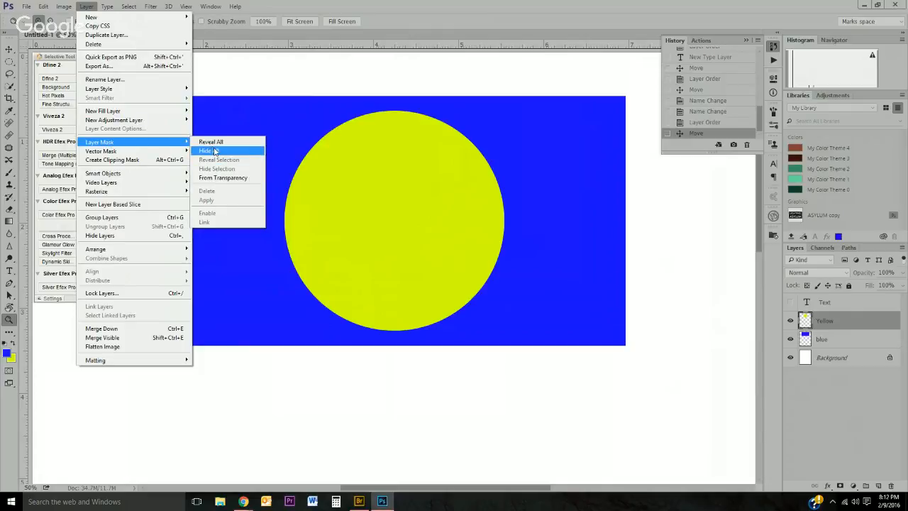
{"action": "left_click", "coordinate": [732, 213]}
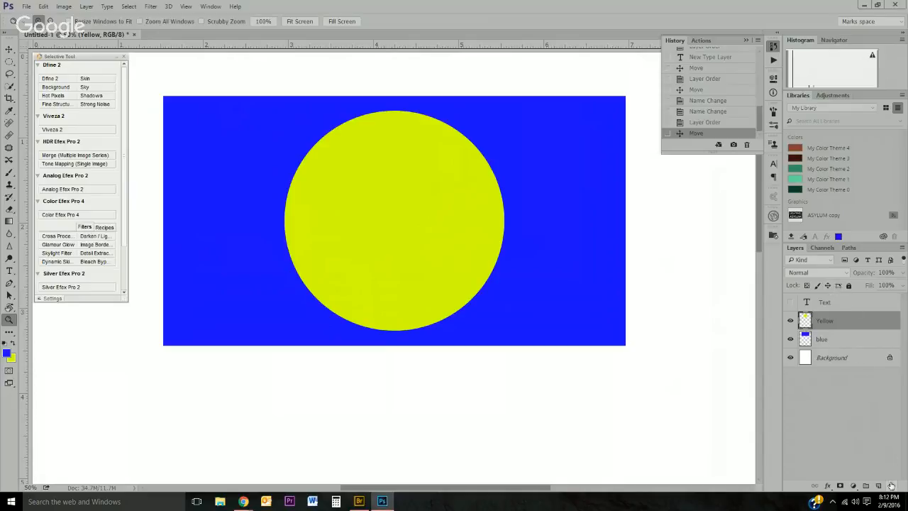
{"action": "left_click", "coordinate": [840, 487]}
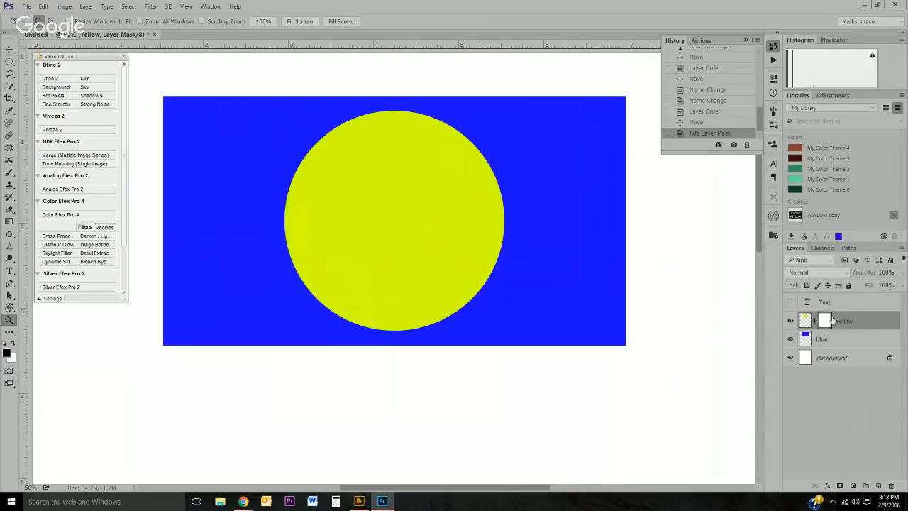
{"action": "key", "text": "ctrl"}
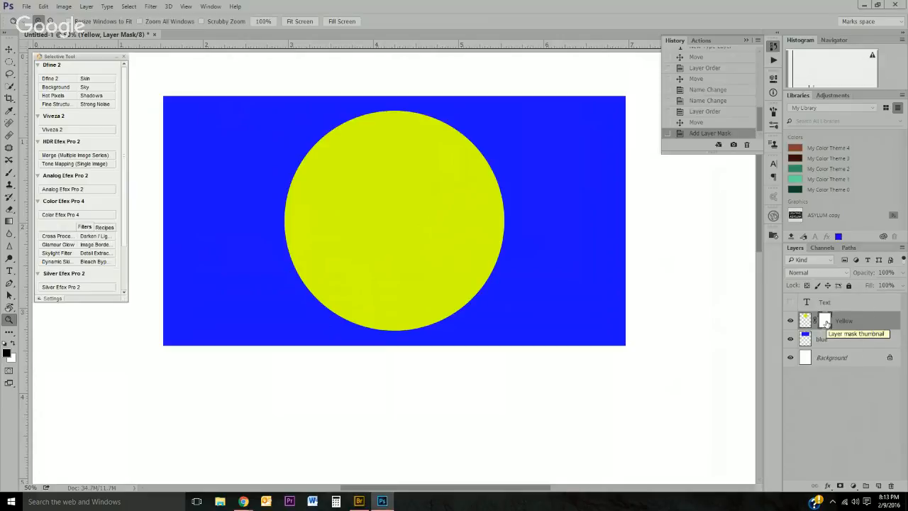
{"action": "key", "text": "ctrl"}
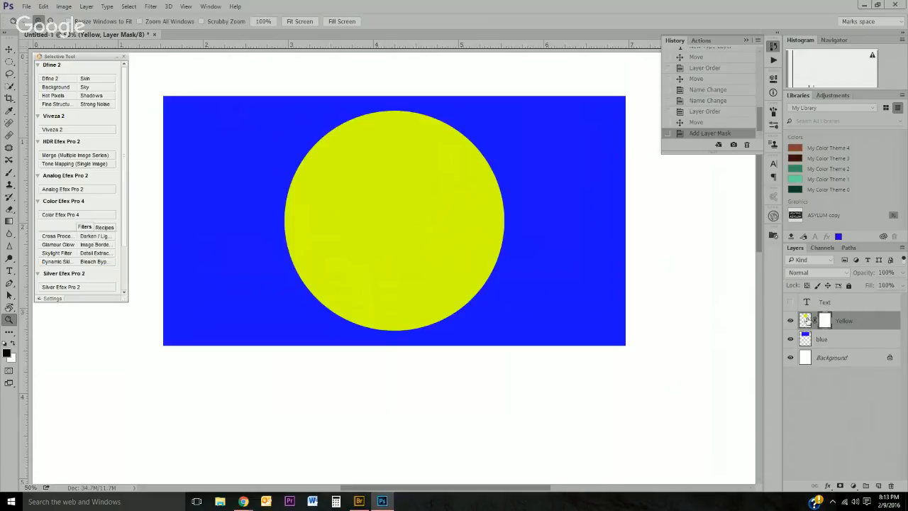
Step: Select the Yellow layer's mask and paint black on it with the Brush tool to hide parts of the circle
{"action": "left_click", "coordinate": [806, 321]}
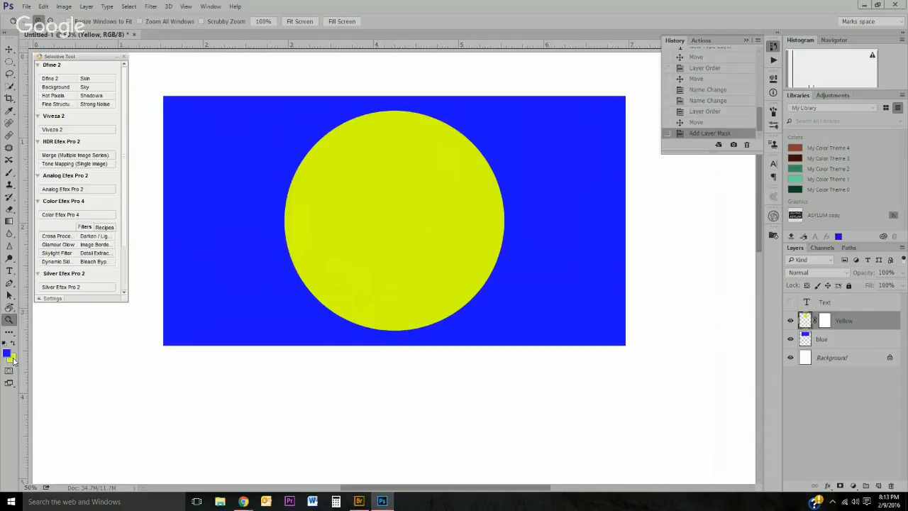
{"action": "key", "text": "ctrl"}
{"action": "key", "text": "ctrl"}
{"action": "left_click", "coordinate": [824, 320]}
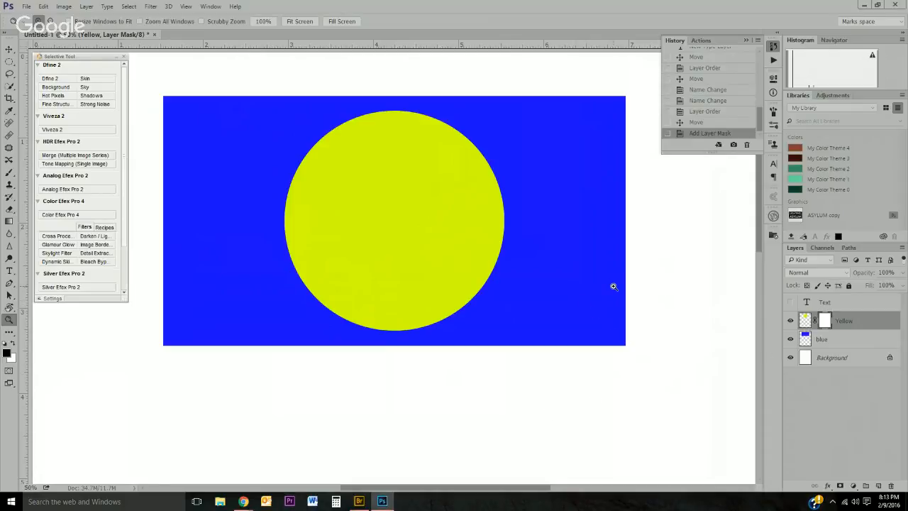
{"action": "key", "text": "b"}
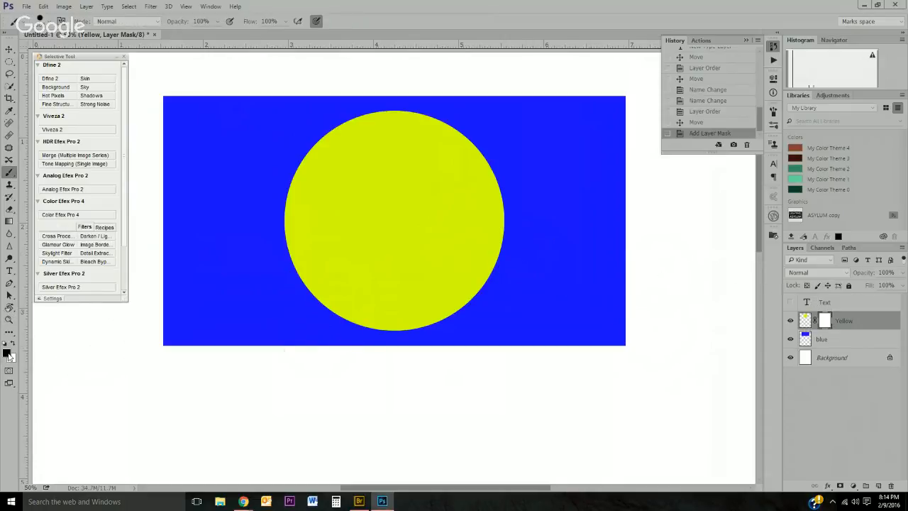
{"action": "mouse_move", "coordinate": [541, 207]}
{"action": "left_mouse_down"}
{"action": "mouse_move", "coordinate": [461, 221]}
{"action": "mouse_move", "coordinate": [410, 239]}
{"action": "mouse_move", "coordinate": [470, 225]}
{"action": "mouse_move", "coordinate": [377, 258]}
{"action": "mouse_move", "coordinate": [449, 239]}
{"action": "mouse_move", "coordinate": [377, 263]}
{"action": "left_mouse_up"}
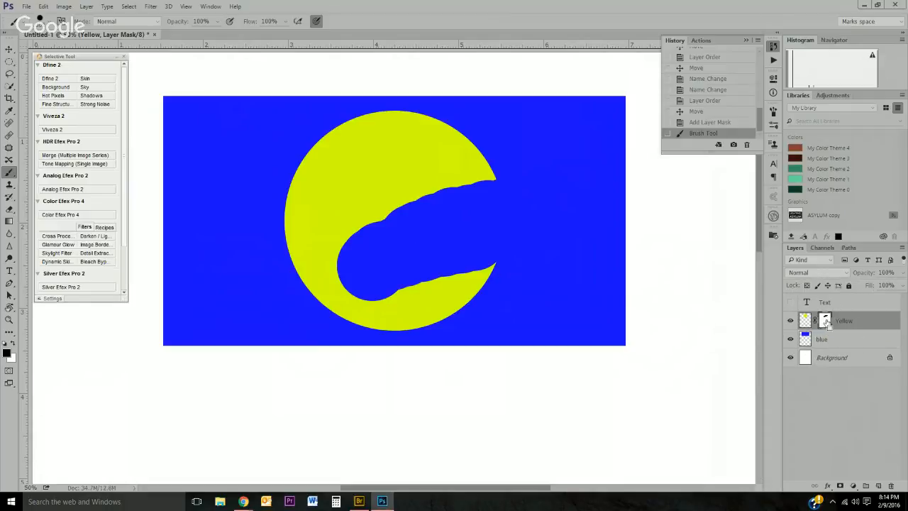
{"action": "left_click", "coordinate": [461, 193]}
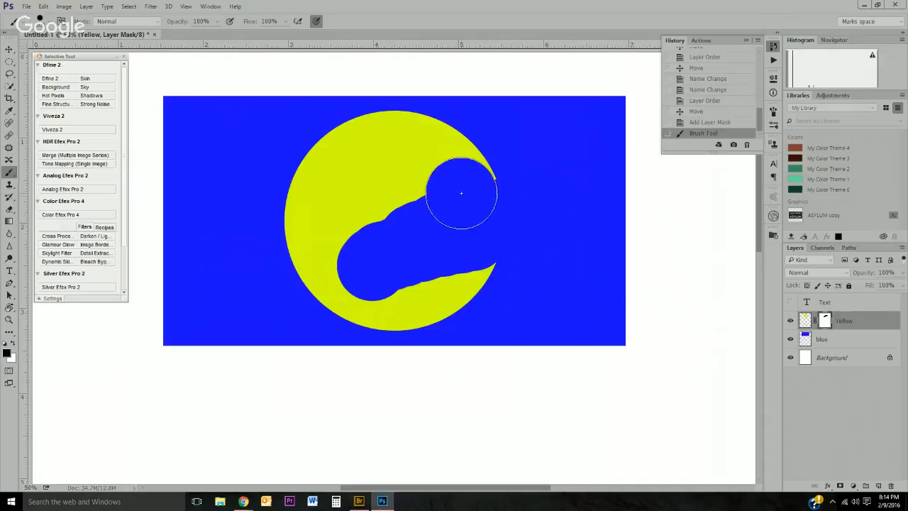
{"action": "mouse_move", "coordinate": [461, 193]}
{"action": "left_mouse_down"}
{"action": "mouse_move", "coordinate": [357, 220]}
{"action": "mouse_move", "coordinate": [486, 181]}
{"action": "mouse_move", "coordinate": [458, 186]}
{"action": "left_mouse_up"}
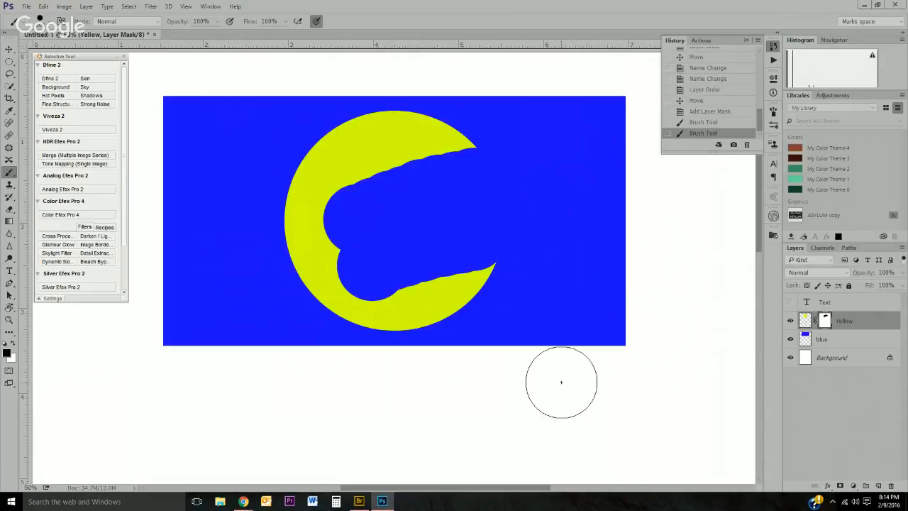
Step: Switch the brush colour to white and paint over the mask to restore the whole circle
{"action": "left_click", "coordinate": [13, 344]}
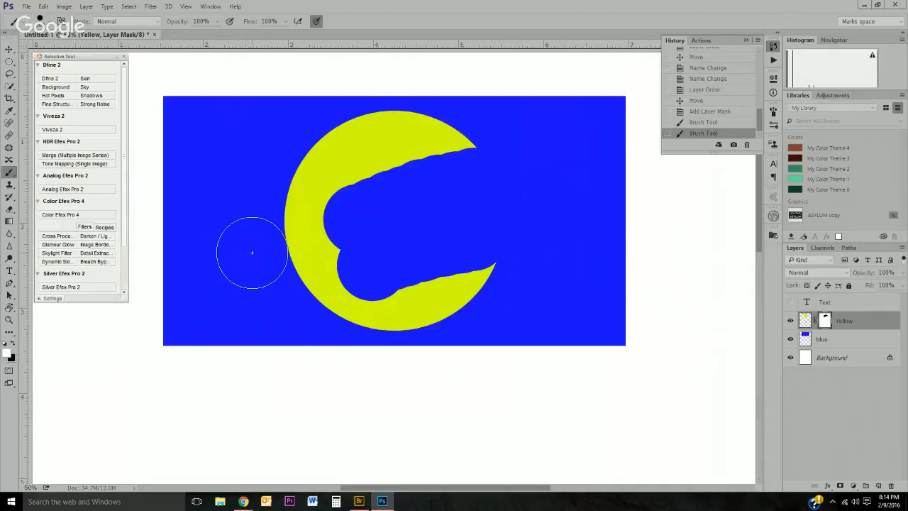
{"action": "mouse_move", "coordinate": [353, 214]}
{"action": "left_mouse_down"}
{"action": "mouse_move", "coordinate": [445, 165]}
{"action": "mouse_move", "coordinate": [357, 225]}
{"action": "mouse_move", "coordinate": [358, 272]}
{"action": "mouse_move", "coordinate": [460, 187]}
{"action": "mouse_move", "coordinate": [481, 200]}
{"action": "mouse_move", "coordinate": [484, 227]}
{"action": "mouse_move", "coordinate": [470, 183]}
{"action": "mouse_move", "coordinate": [549, 188]}
{"action": "mouse_move", "coordinate": [545, 237]}
{"action": "left_mouse_up"}
{"action": "mouse_move", "coordinate": [494, 142]}
{"action": "left_mouse_down"}
{"action": "mouse_move", "coordinate": [350, 241]}
{"action": "mouse_move", "coordinate": [369, 164]}
{"action": "left_mouse_up"}
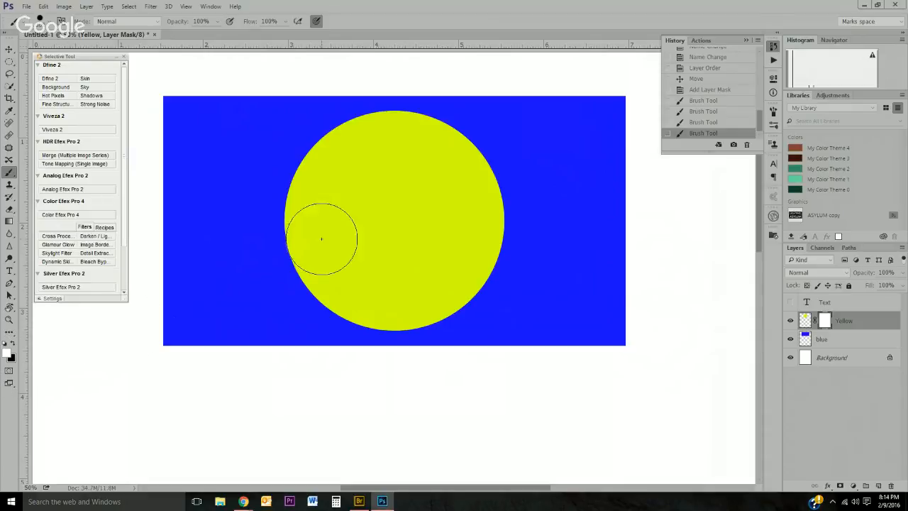
Step: Paint alternating black and white strokes on the mask to hide and reveal bands of the circle
{"action": "left_click", "coordinate": [13, 346]}
{"action": "left_click_drag", "start_coordinate": [517, 219], "coordinate": [250, 243]}
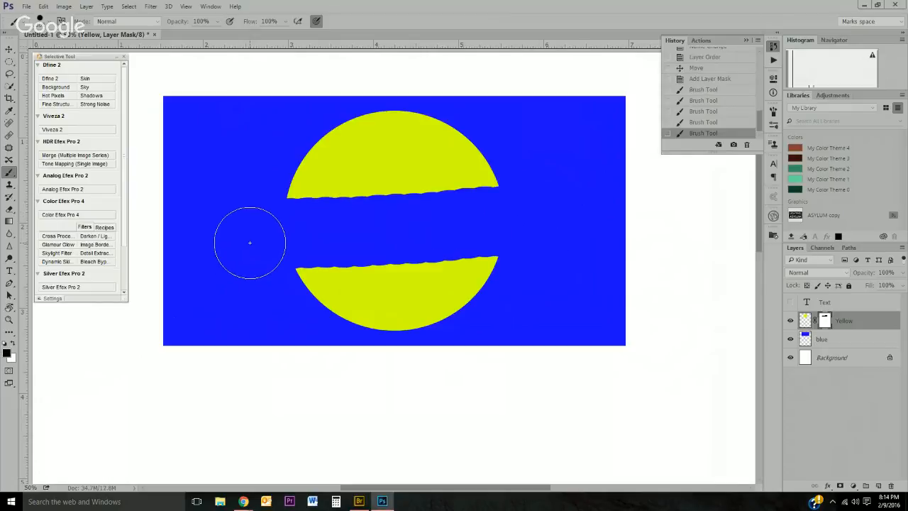
{"action": "key", "text": "x"}
{"action": "mouse_move", "coordinate": [330, 192]}
{"action": "left_mouse_down"}
{"action": "mouse_move", "coordinate": [352, 169]}
{"action": "mouse_move", "coordinate": [349, 202]}
{"action": "mouse_move", "coordinate": [344, 194]}
{"action": "mouse_move", "coordinate": [373, 197]}
{"action": "mouse_move", "coordinate": [460, 168]}
{"action": "mouse_move", "coordinate": [443, 193]}
{"action": "mouse_move", "coordinate": [387, 197]}
{"action": "mouse_move", "coordinate": [388, 216]}
{"action": "mouse_move", "coordinate": [422, 205]}
{"action": "left_mouse_up"}
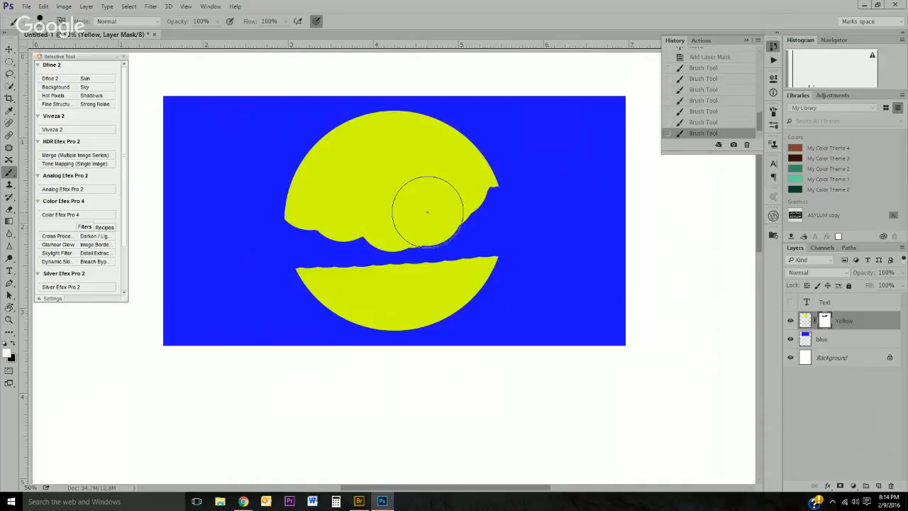
{"action": "key", "text": "x"}
{"action": "mouse_move", "coordinate": [397, 268]}
{"action": "left_mouse_down"}
{"action": "mouse_move", "coordinate": [375, 212]}
{"action": "mouse_move", "coordinate": [369, 152]}
{"action": "left_mouse_up"}
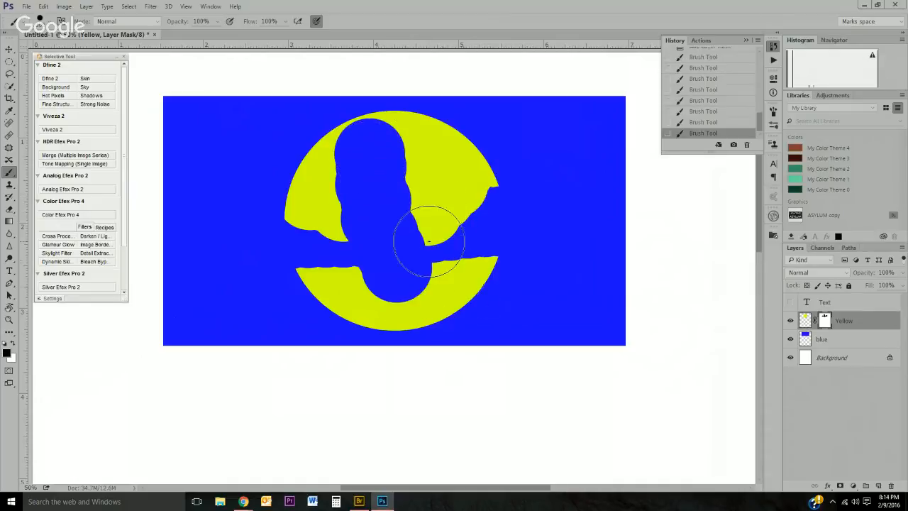
{"action": "mouse_move", "coordinate": [418, 227]}
{"action": "left_mouse_down"}
{"action": "mouse_move", "coordinate": [435, 183]}
{"action": "mouse_move", "coordinate": [402, 173]}
{"action": "mouse_move", "coordinate": [387, 141]}
{"action": "mouse_move", "coordinate": [339, 142]}
{"action": "mouse_move", "coordinate": [304, 174]}
{"action": "mouse_move", "coordinate": [305, 215]}
{"action": "mouse_move", "coordinate": [387, 166]}
{"action": "mouse_move", "coordinate": [453, 213]}
{"action": "mouse_move", "coordinate": [347, 288]}
{"action": "mouse_move", "coordinate": [495, 243]}
{"action": "left_mouse_up"}
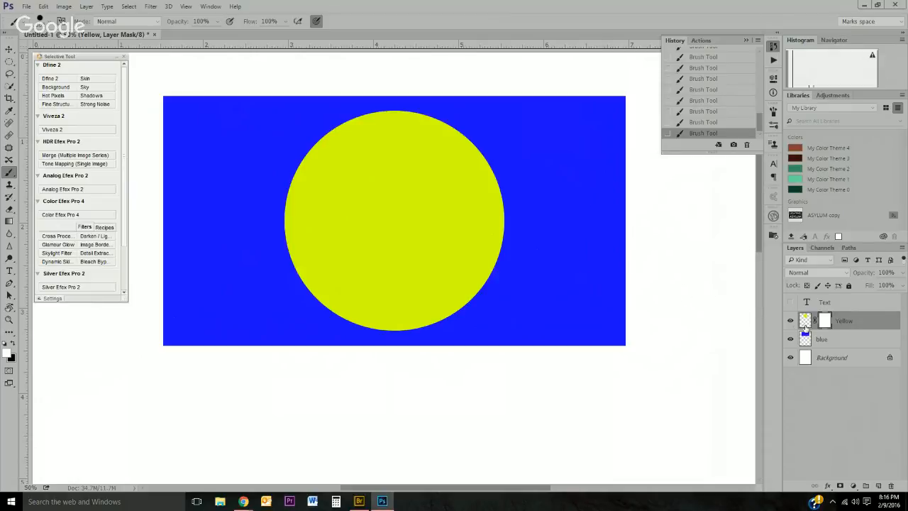
Step: Lower the Yellow layer's opacity to 53%
{"action": "left_click", "coordinate": [903, 276]}
{"action": "left_click_drag", "start_coordinate": [901, 286], "coordinate": [881, 289]}
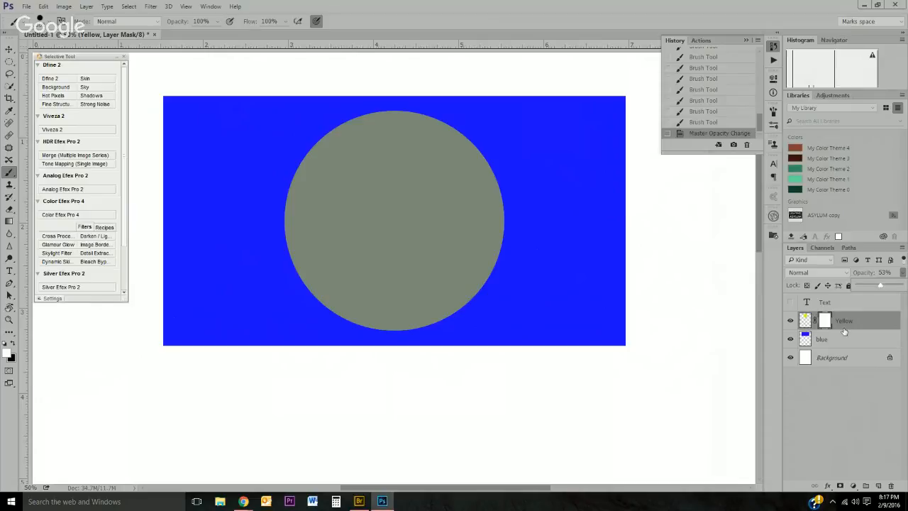
Step: Move the circle down so it overhangs the blue rectangle's bottom edge
{"action": "key", "text": "ctrl+2"}
{"action": "key", "text": "v"}
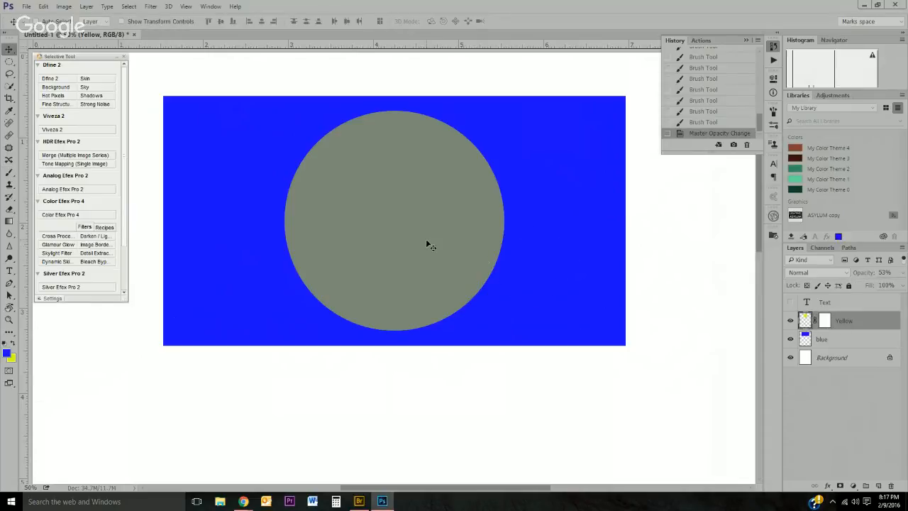
{"action": "left_click_drag", "start_coordinate": [427, 241], "coordinate": [432, 341]}
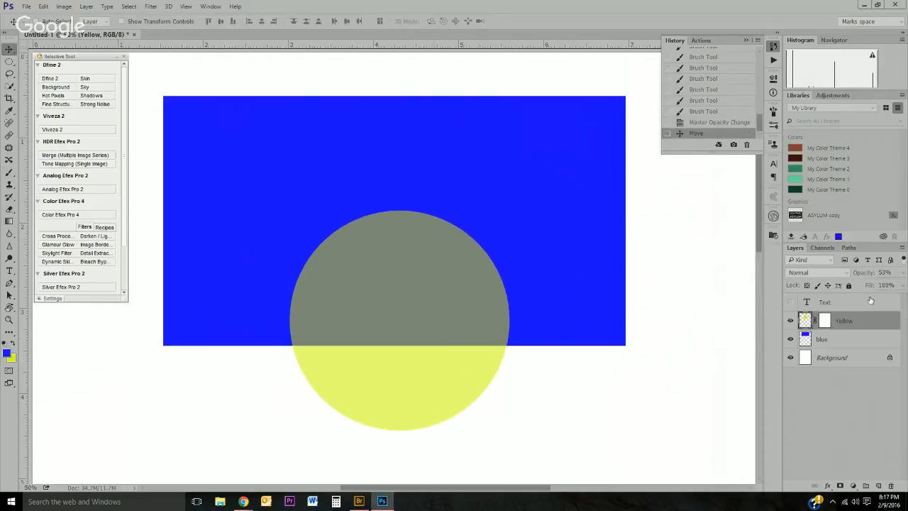
Step: Set the Yellow layer's opacity back to 100% and make the Text layer visible again
{"action": "left_click", "coordinate": [902, 272]}
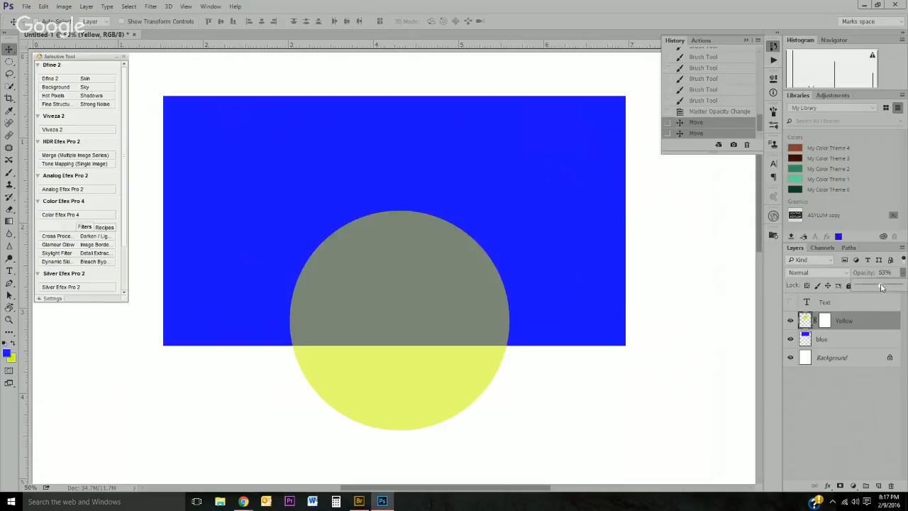
{"action": "left_click_drag", "start_coordinate": [881, 287], "coordinate": [902, 287]}
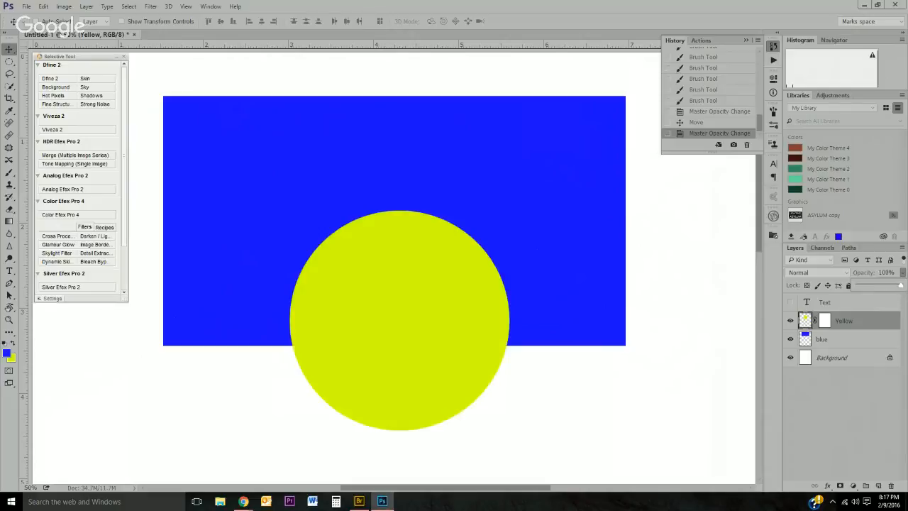
{"action": "left_click", "coordinate": [752, 306]}
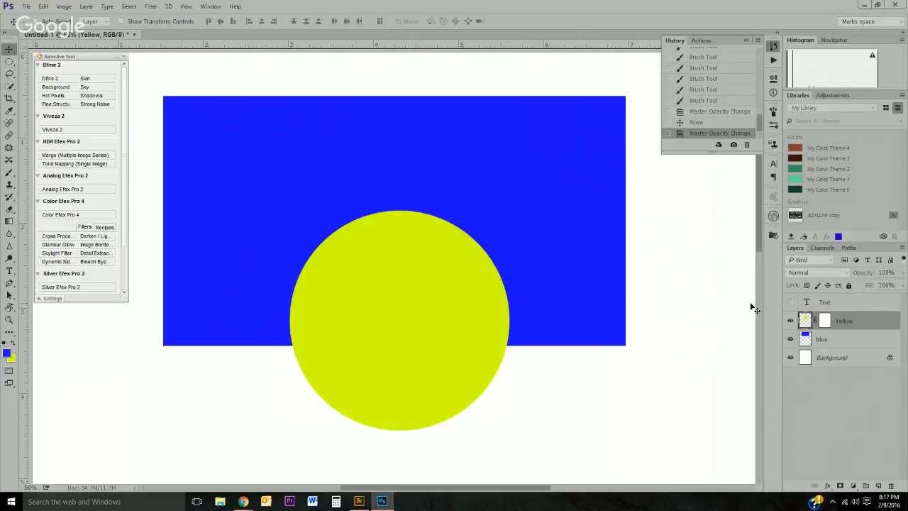
{"action": "left_click", "coordinate": [792, 303]}
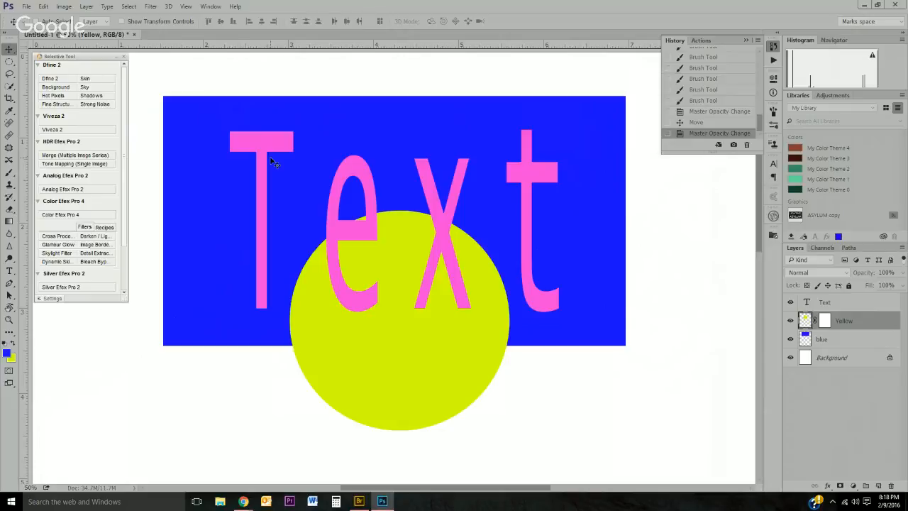
Step: Close the document without saving changes
{"action": "left_click", "coordinate": [134, 34]}
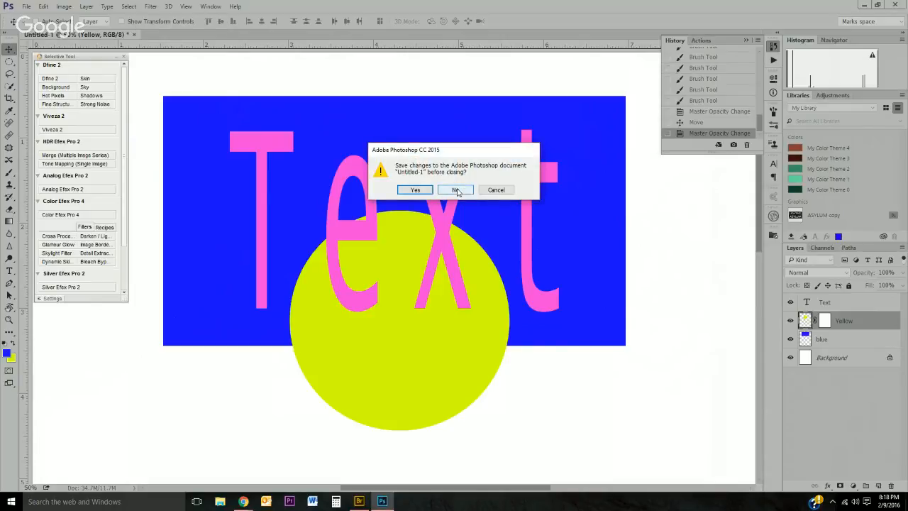
{"action": "left_click", "coordinate": [456, 190]}
{"action": "left_click", "coordinate": [773, 235]}
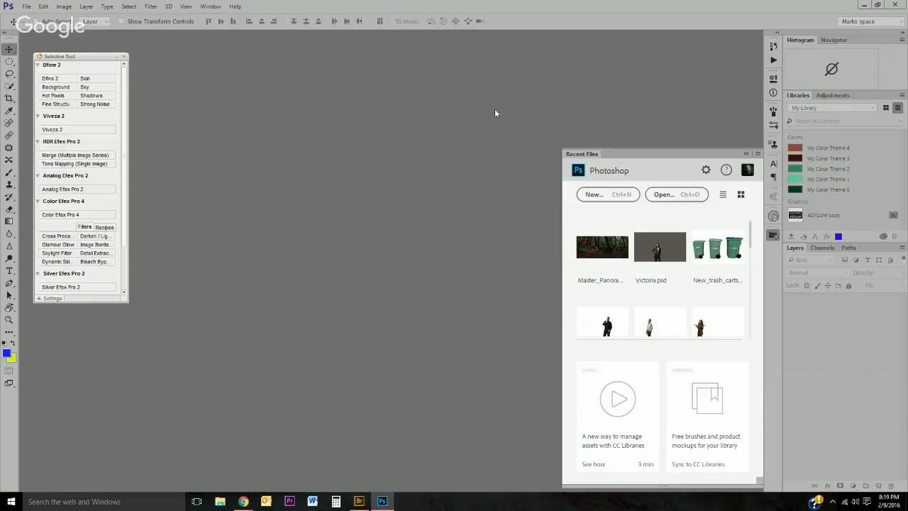
Step: Open Matt.psd and Victoriasm.jpg together from the Pictures > hangout > Lesson 2 folder
{"action": "left_click", "coordinate": [26, 6]}
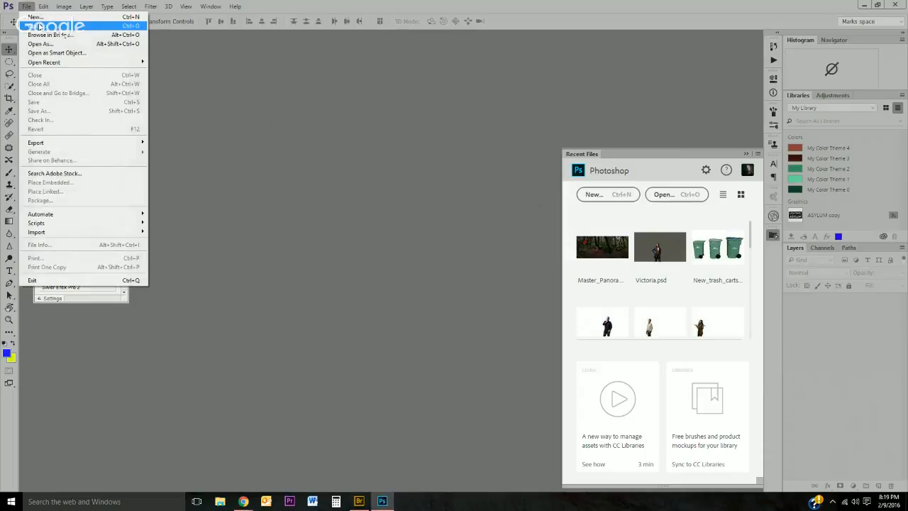
{"action": "left_click", "coordinate": [39, 27]}
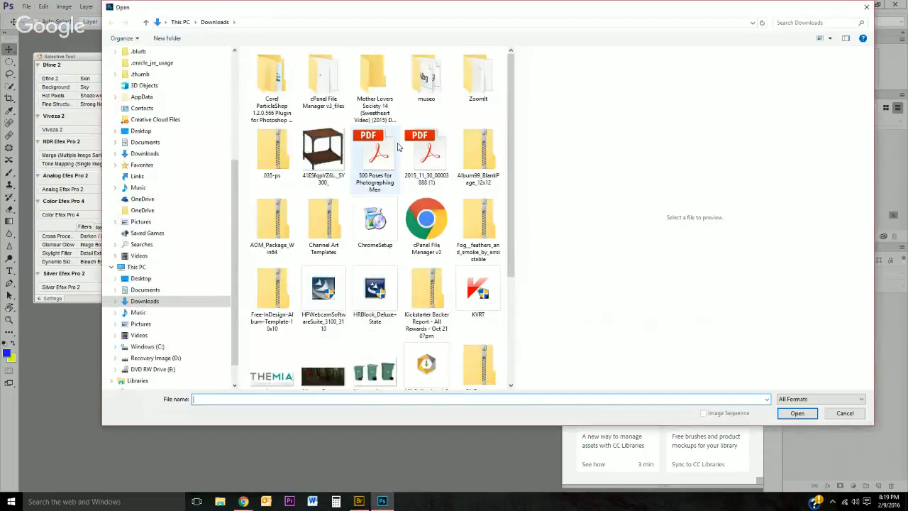
{"action": "left_click_drag", "start_coordinate": [513, 91], "coordinate": [514, 194]}
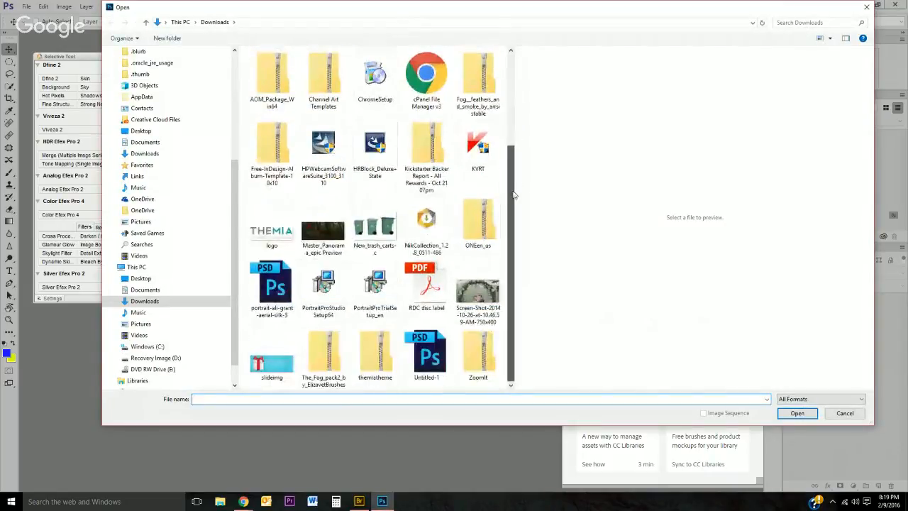
{"action": "left_click", "coordinate": [139, 325]}
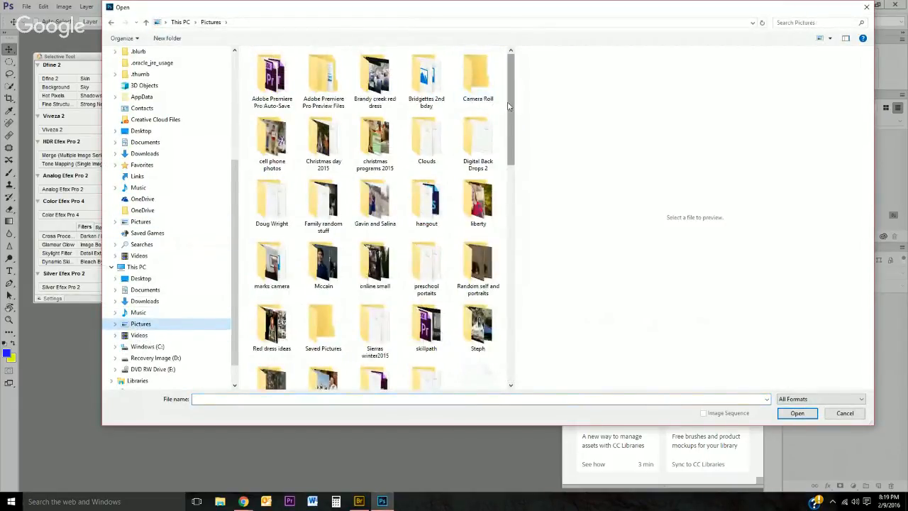
{"action": "left_click_drag", "start_coordinate": [513, 105], "coordinate": [507, 86]}
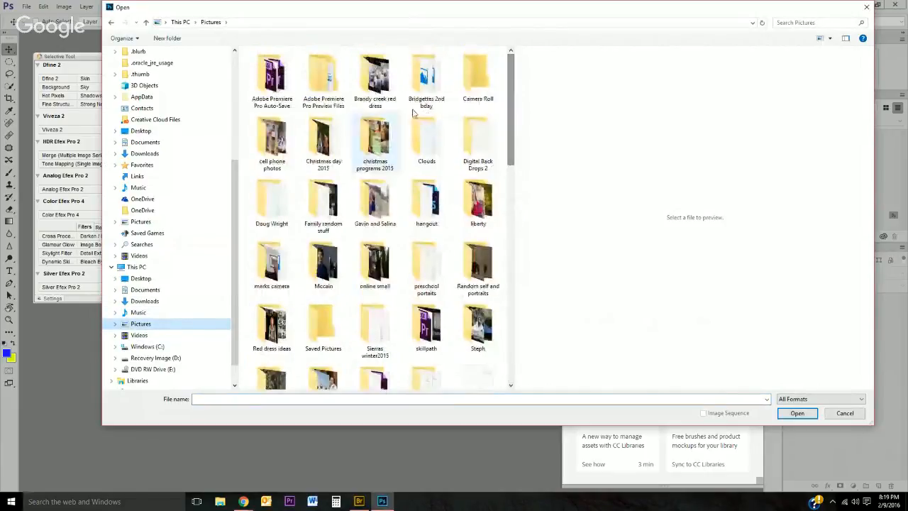
{"action": "double_click", "coordinate": [426, 201]}
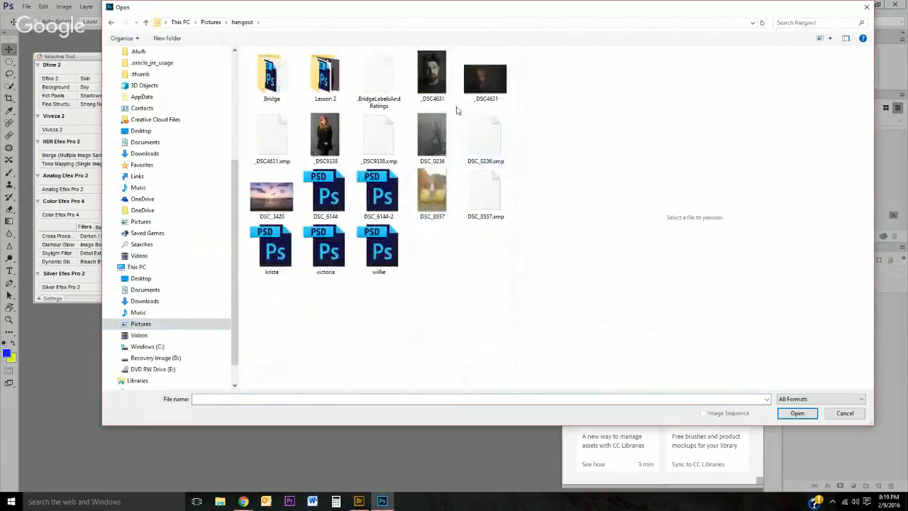
{"action": "double_click", "coordinate": [324, 76]}
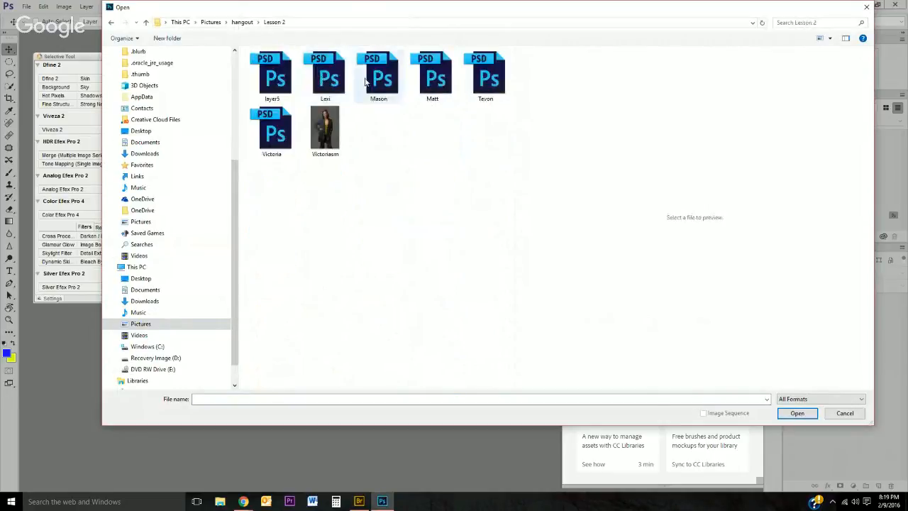
{"action": "left_click", "coordinate": [325, 128]}
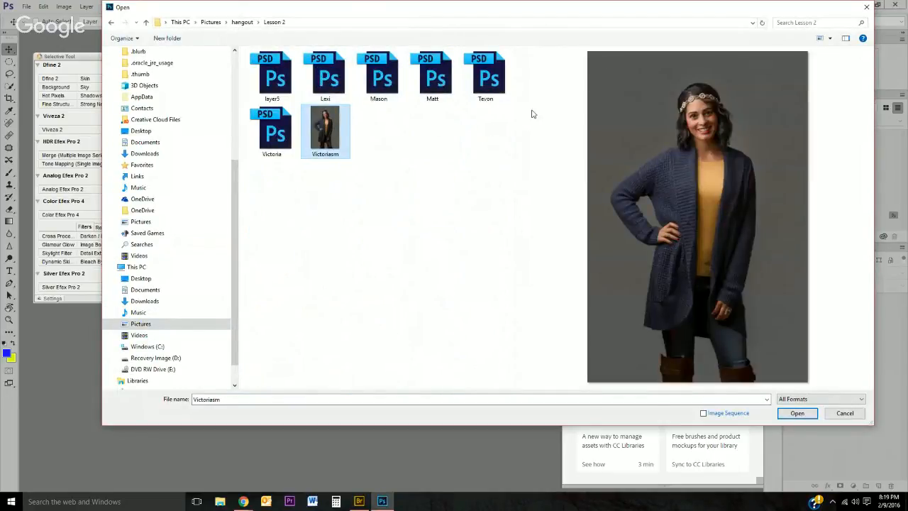
{"action": "left_click", "coordinate": [439, 83], "text": "ctrl"}
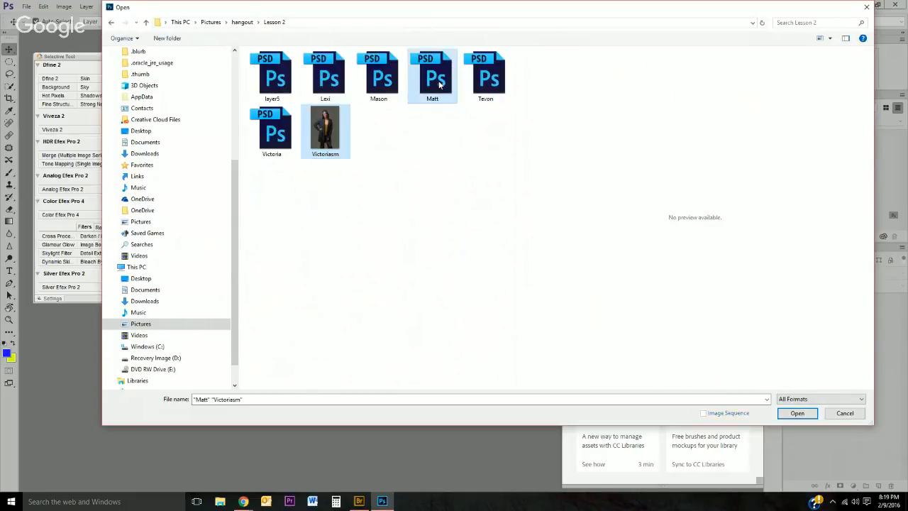
{"action": "left_click", "coordinate": [797, 413]}
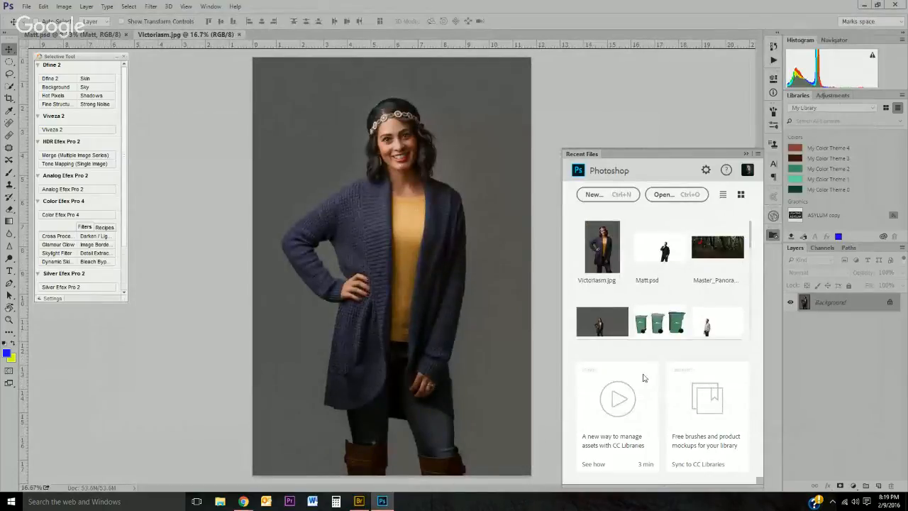
Step: Close the Recent Files panel and select the woman in Victoriasm.jpg with the Quick Selection tool
{"action": "left_click", "coordinate": [745, 154]}
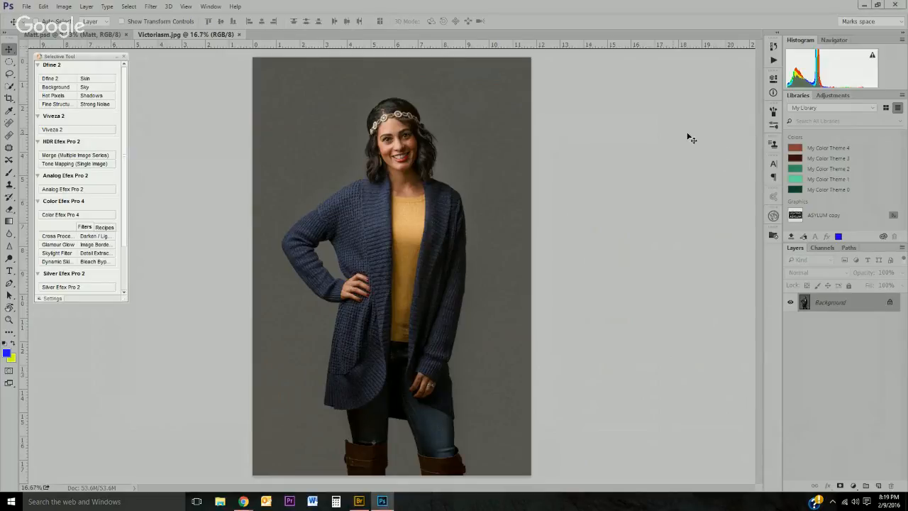
{"action": "key", "text": "w"}
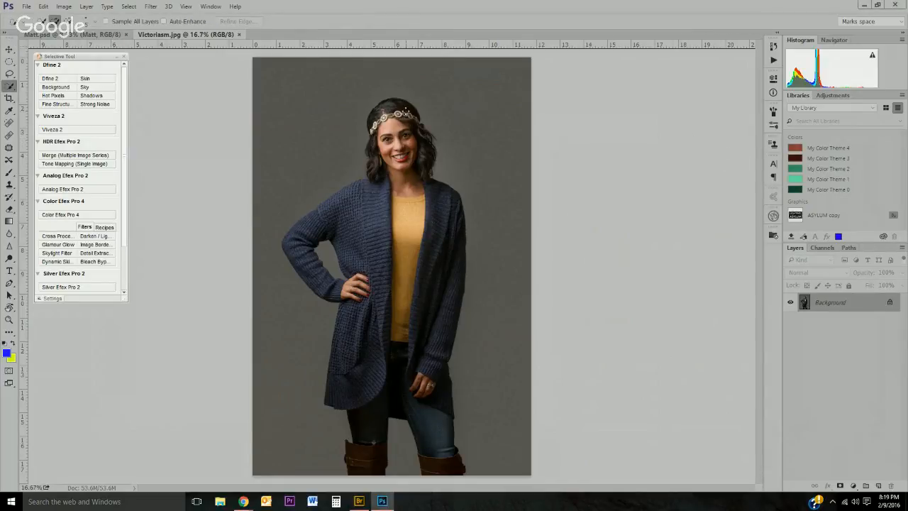
{"action": "mouse_move", "coordinate": [406, 110]}
{"action": "left_mouse_down"}
{"action": "mouse_move", "coordinate": [381, 107]}
{"action": "mouse_move", "coordinate": [372, 124]}
{"action": "mouse_move", "coordinate": [380, 172]}
{"action": "mouse_move", "coordinate": [408, 135]}
{"action": "mouse_move", "coordinate": [398, 149]}
{"action": "mouse_move", "coordinate": [424, 146]}
{"action": "mouse_move", "coordinate": [399, 142]}
{"action": "mouse_move", "coordinate": [402, 174]}
{"action": "left_mouse_up"}
{"action": "left_click_drag", "start_coordinate": [353, 200], "coordinate": [291, 243]}
{"action": "mouse_move", "coordinate": [430, 190]}
{"action": "left_mouse_down"}
{"action": "mouse_move", "coordinate": [457, 227]}
{"action": "mouse_move", "coordinate": [455, 284]}
{"action": "mouse_move", "coordinate": [434, 379]}
{"action": "mouse_move", "coordinate": [445, 477]}
{"action": "left_mouse_up"}
{"action": "mouse_move", "coordinate": [351, 201]}
{"action": "left_mouse_down"}
{"action": "mouse_move", "coordinate": [361, 307]}
{"action": "mouse_move", "coordinate": [331, 401]}
{"action": "left_mouse_up"}
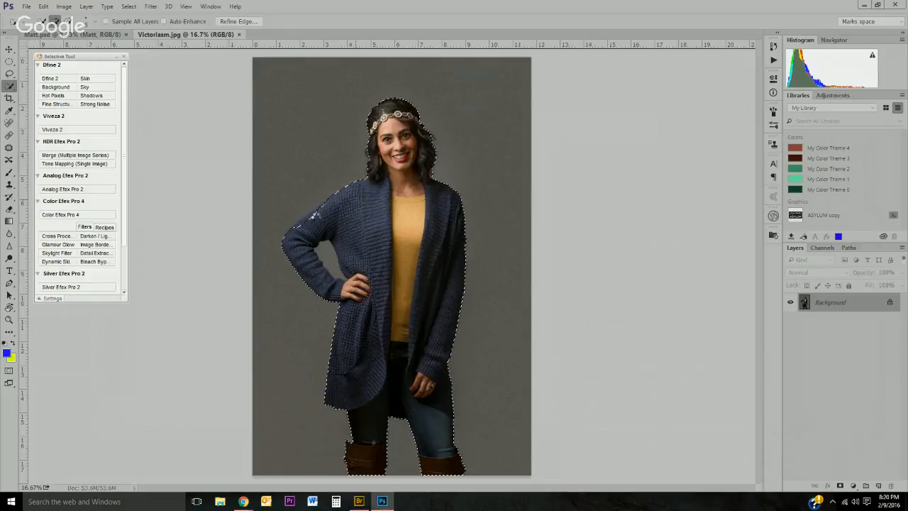
{"action": "left_click", "coordinate": [321, 211]}
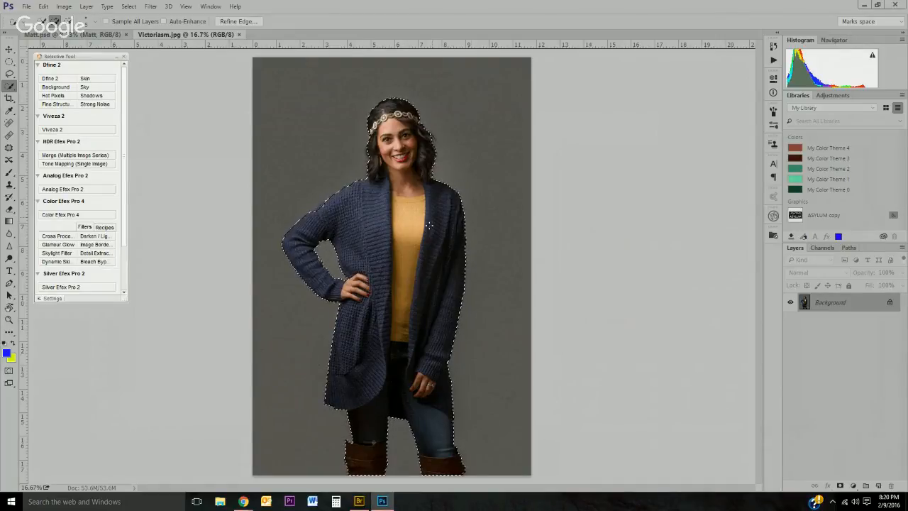
Step: Add a layer mask from the selection, then toggle between viewing the mask alone and the image
{"action": "left_click", "coordinate": [840, 487]}
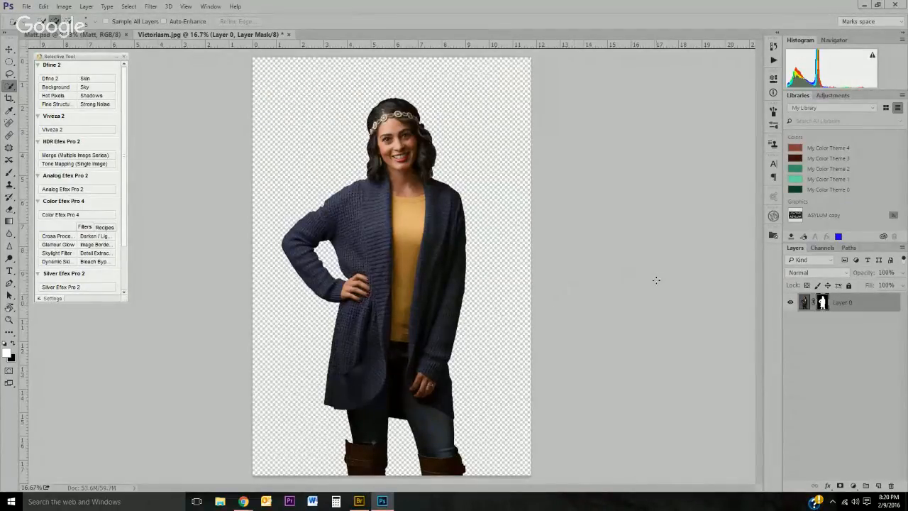
{"action": "double_click", "coordinate": [821, 302]}
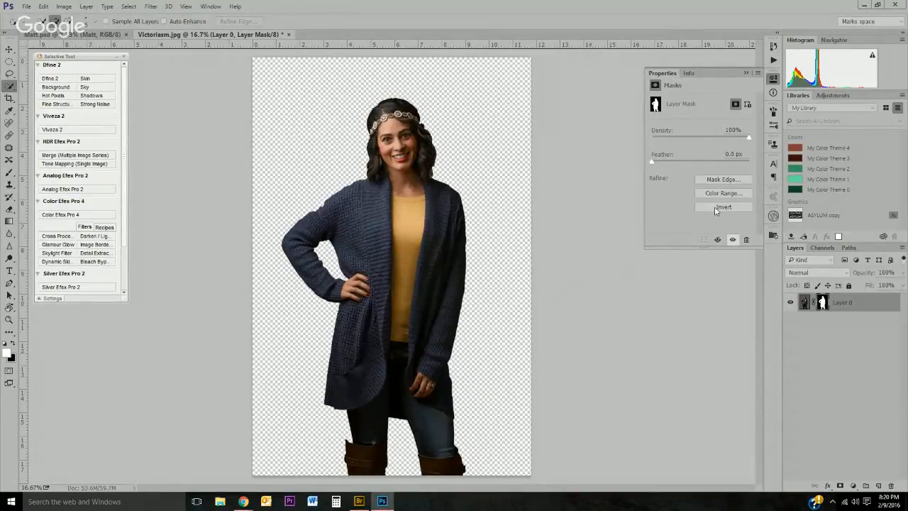
{"action": "left_click", "coordinate": [821, 302], "text": "alt"}
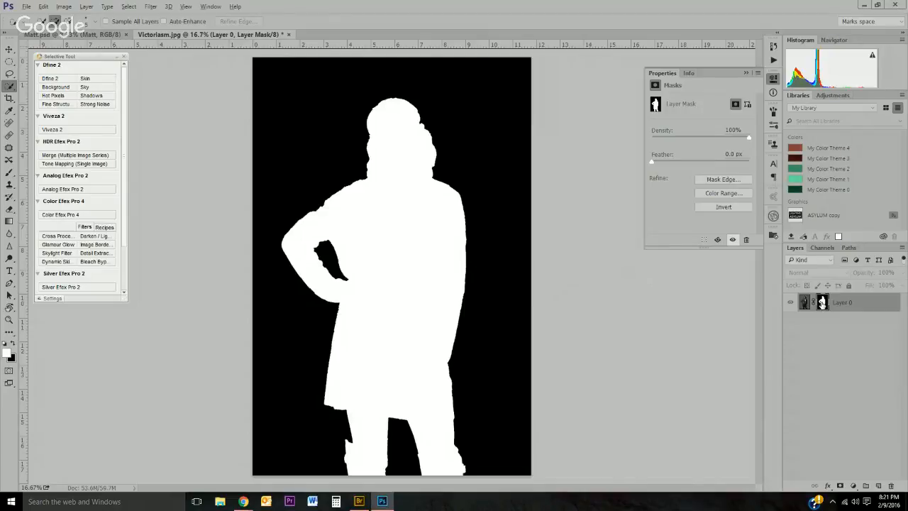
{"action": "left_click", "coordinate": [821, 302], "text": "alt"}
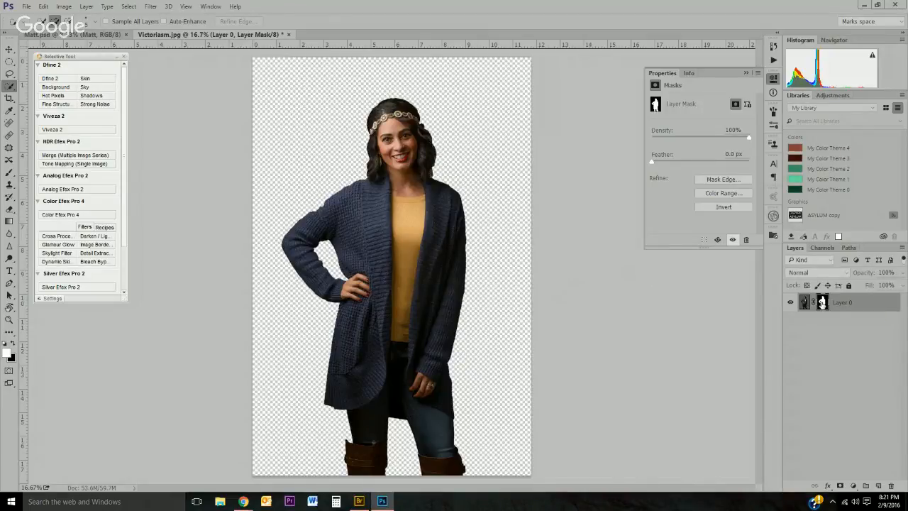
{"action": "left_click", "coordinate": [823, 303], "text": "alt"}
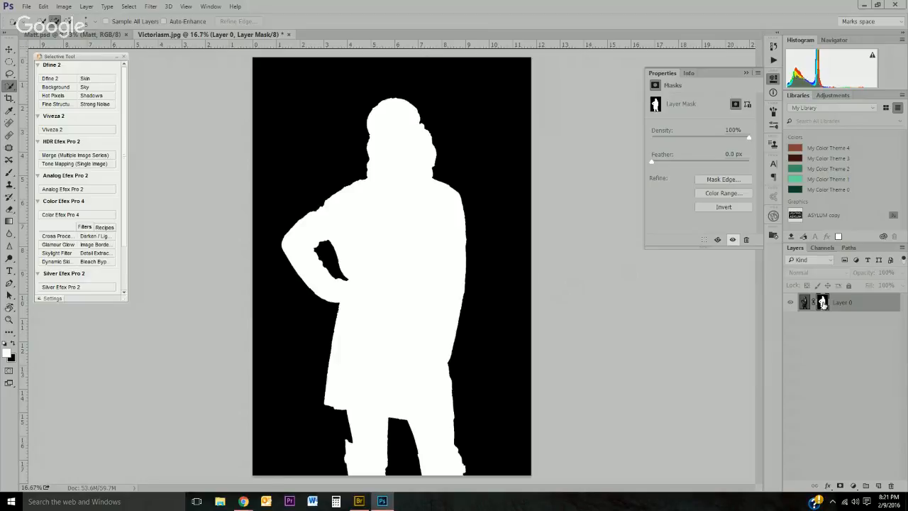
{"action": "left_click", "coordinate": [823, 304], "text": "alt"}
Step: Invert the layer mask and invert it back again
{"action": "left_click", "coordinate": [733, 208]}
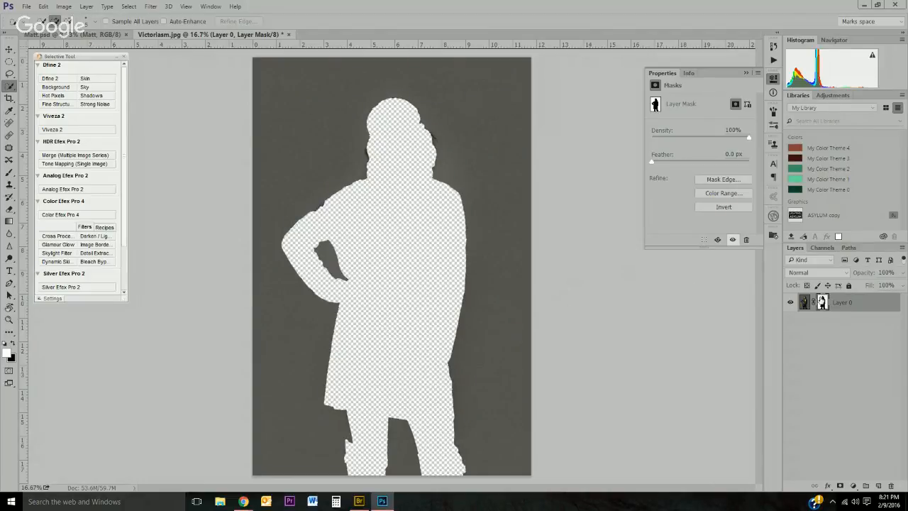
{"action": "left_click", "coordinate": [717, 207]}
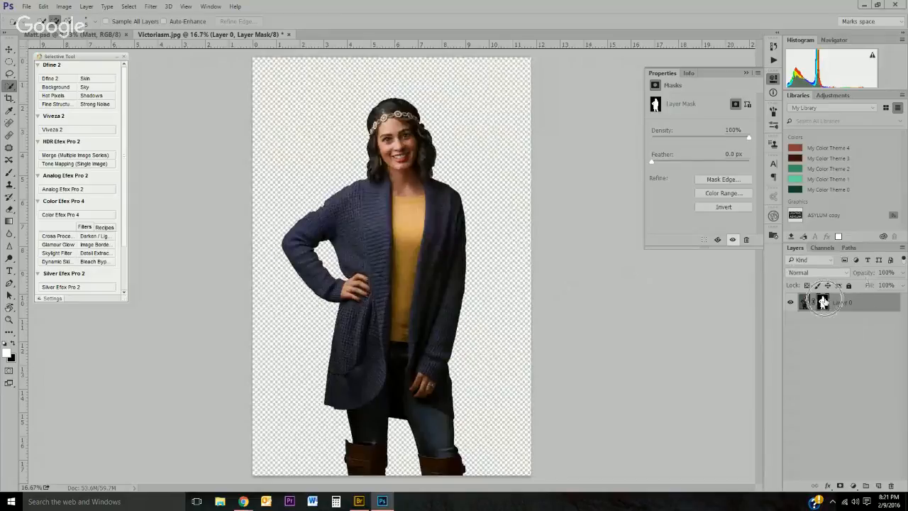
{"action": "left_click", "coordinate": [739, 210]}
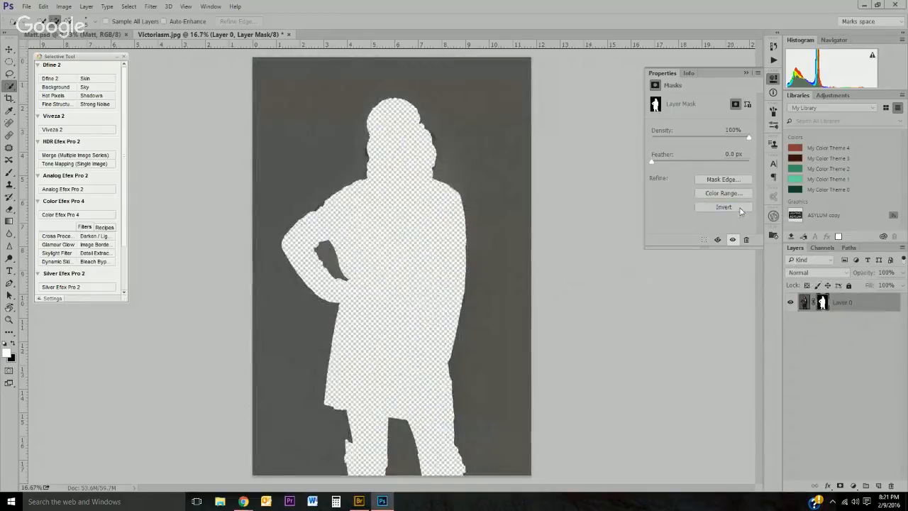
{"action": "left_click", "coordinate": [740, 208]}
{"action": "left_click", "coordinate": [740, 208]}
{"action": "left_click", "coordinate": [740, 210]}
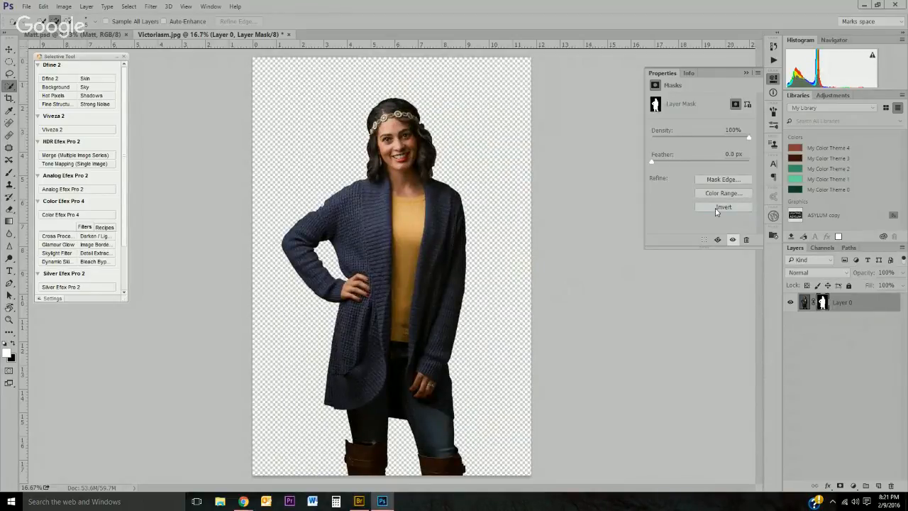
Step: Delete the layer mask from Layer 0
{"action": "mouse_move", "coordinate": [823, 302]}
{"action": "left_mouse_down"}
{"action": "mouse_move", "coordinate": [871, 372]}
{"action": "mouse_move", "coordinate": [877, 441]}
{"action": "mouse_move", "coordinate": [853, 350]}
{"action": "mouse_move", "coordinate": [823, 302]}
{"action": "left_mouse_up"}
{"action": "right_click", "coordinate": [822, 302]}
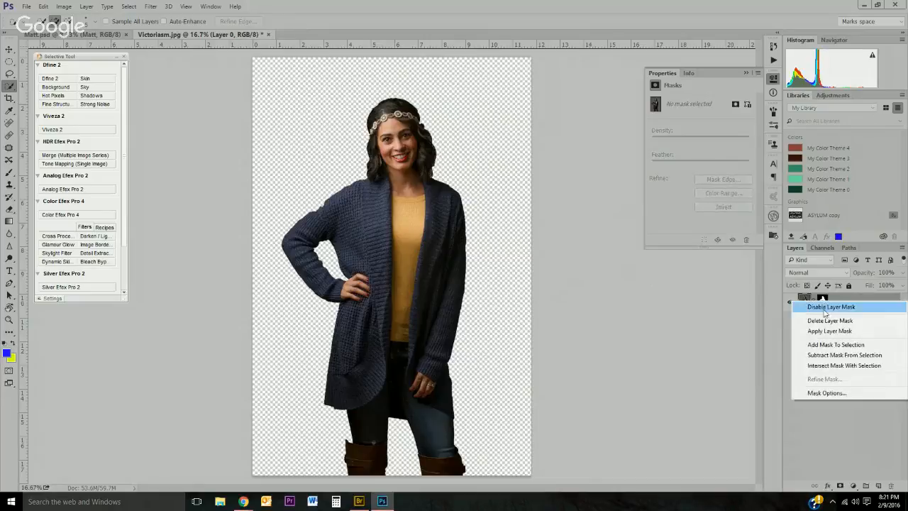
{"action": "left_click", "coordinate": [823, 321]}
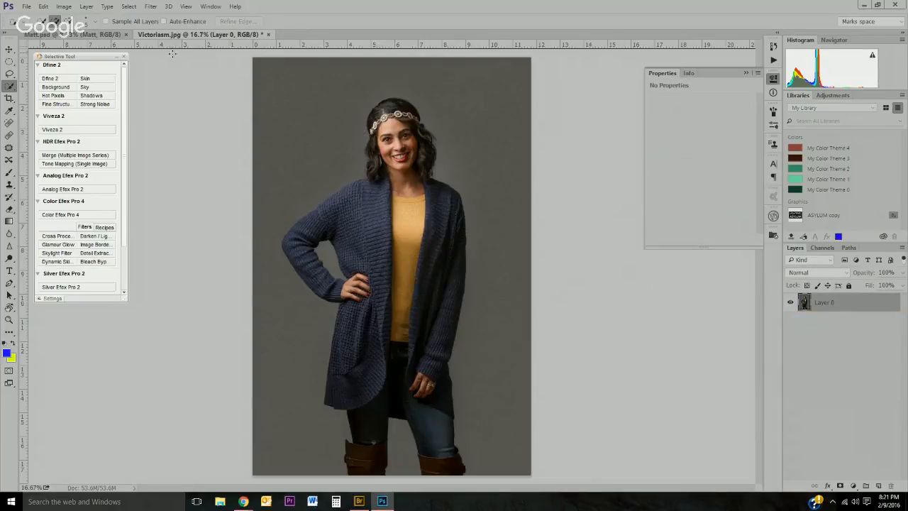
Step: Switch to Matt.psd and move the Matt layer into the Victoriasm.jpg document beside the woman
{"action": "left_click", "coordinate": [89, 34]}
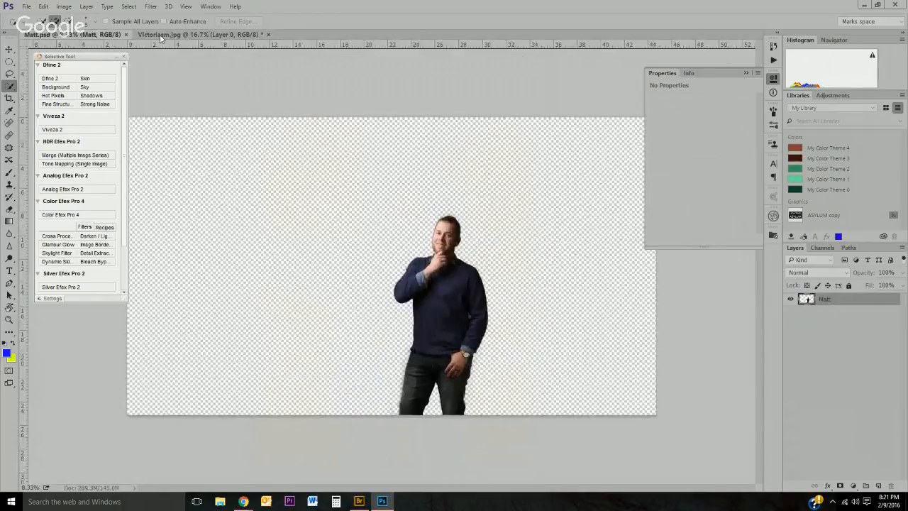
{"action": "key", "text": "v"}
{"action": "left_click_drag", "start_coordinate": [430, 263], "coordinate": [489, 246]}
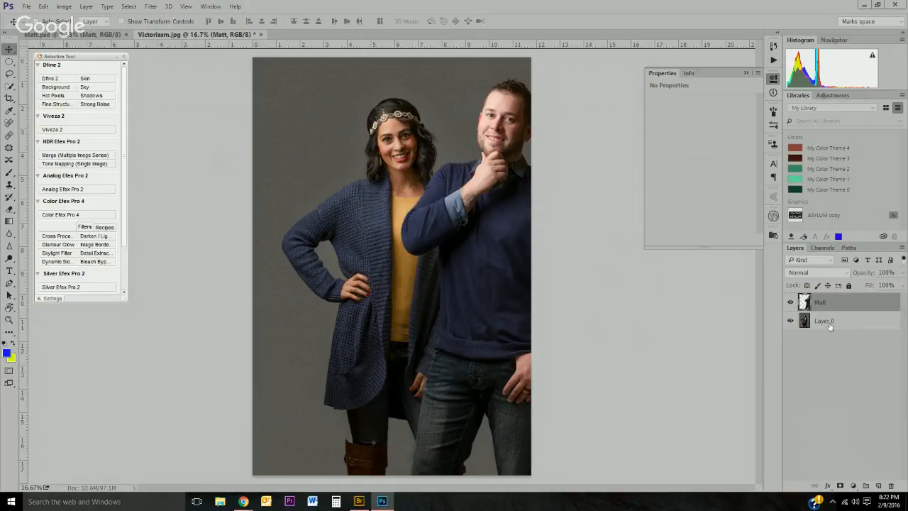
Step: Add a layer mask to the Matt layer and paint black over his arm to hide it behind the woman
{"action": "left_click", "coordinate": [840, 487]}
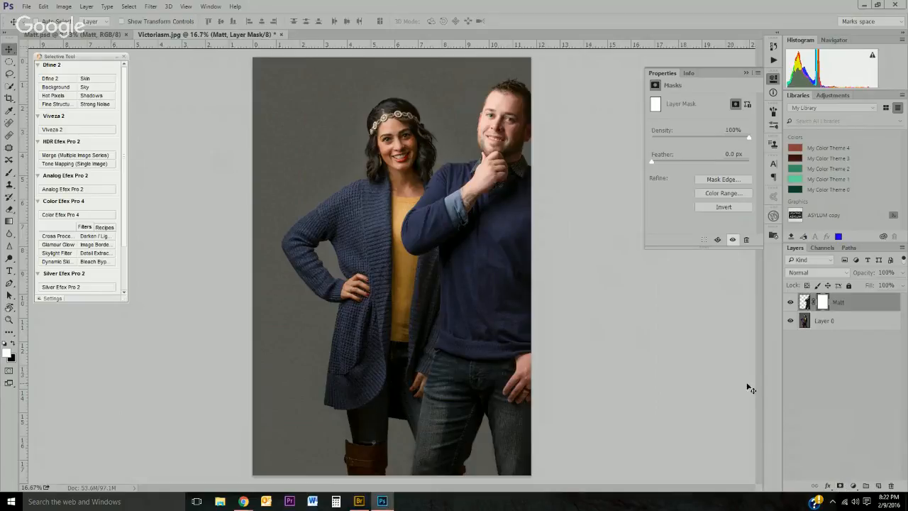
{"action": "key", "text": "b"}
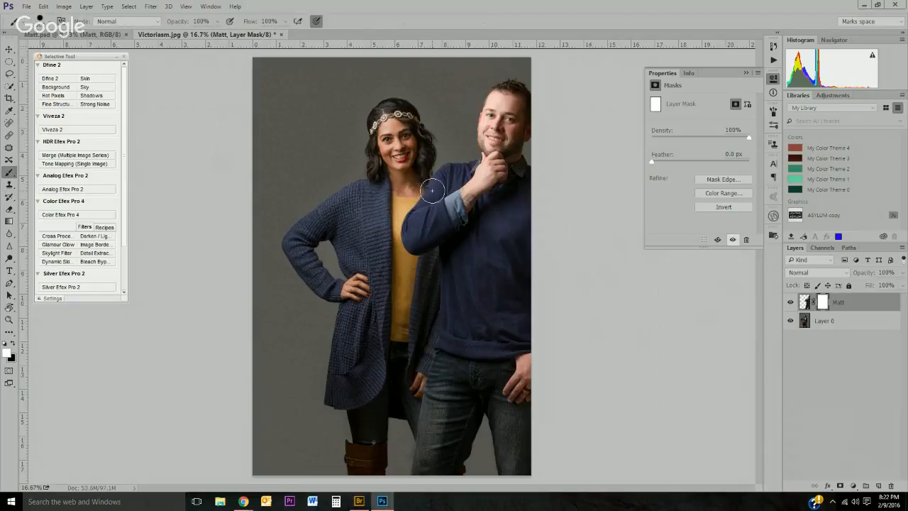
{"action": "key", "text": "x"}
{"action": "mouse_move", "coordinate": [414, 181]}
{"action": "left_mouse_down"}
{"action": "mouse_move", "coordinate": [447, 195]}
{"action": "mouse_move", "coordinate": [451, 206]}
{"action": "mouse_move", "coordinate": [442, 189]}
{"action": "mouse_move", "coordinate": [461, 252]}
{"action": "mouse_move", "coordinate": [451, 231]}
{"action": "mouse_move", "coordinate": [448, 286]}
{"action": "mouse_move", "coordinate": [460, 270]}
{"action": "mouse_move", "coordinate": [423, 400]}
{"action": "mouse_move", "coordinate": [433, 414]}
{"action": "mouse_move", "coordinate": [433, 378]}
{"action": "mouse_move", "coordinate": [449, 408]}
{"action": "mouse_move", "coordinate": [439, 375]}
{"action": "mouse_move", "coordinate": [448, 457]}
{"action": "mouse_move", "coordinate": [425, 417]}
{"action": "mouse_move", "coordinate": [434, 473]}
{"action": "mouse_move", "coordinate": [421, 203]}
{"action": "mouse_move", "coordinate": [434, 234]}
{"action": "left_mouse_up"}
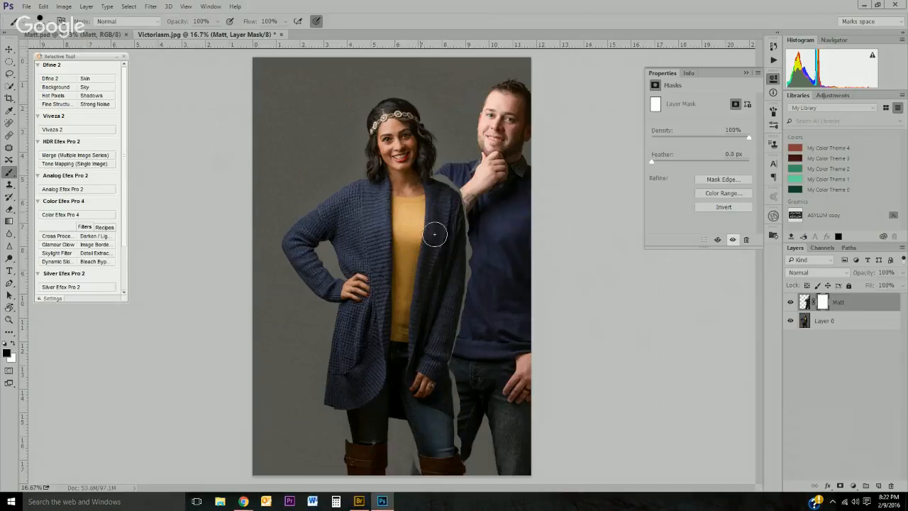
Step: Paint white with a smaller brush along the woman's shoulder on Matt's mask to refine the edge
{"action": "key", "text": "z"}
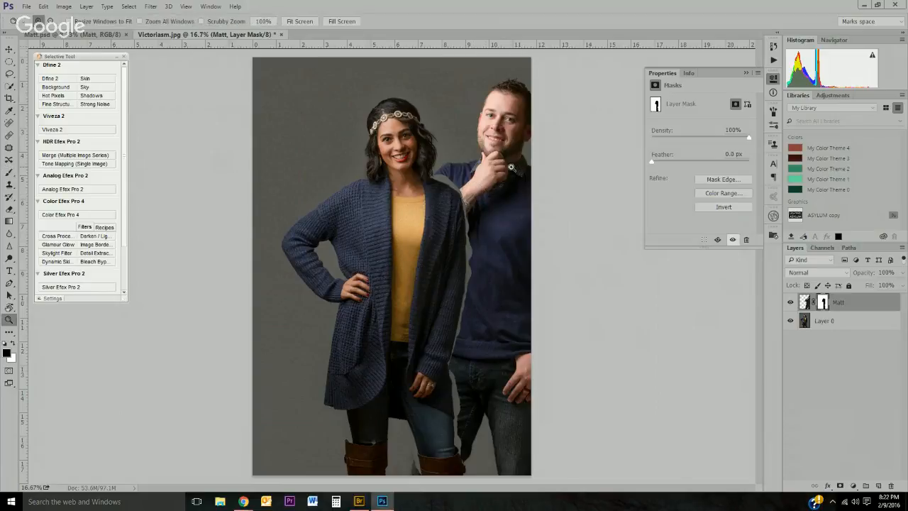
{"action": "left_click", "coordinate": [462, 168]}
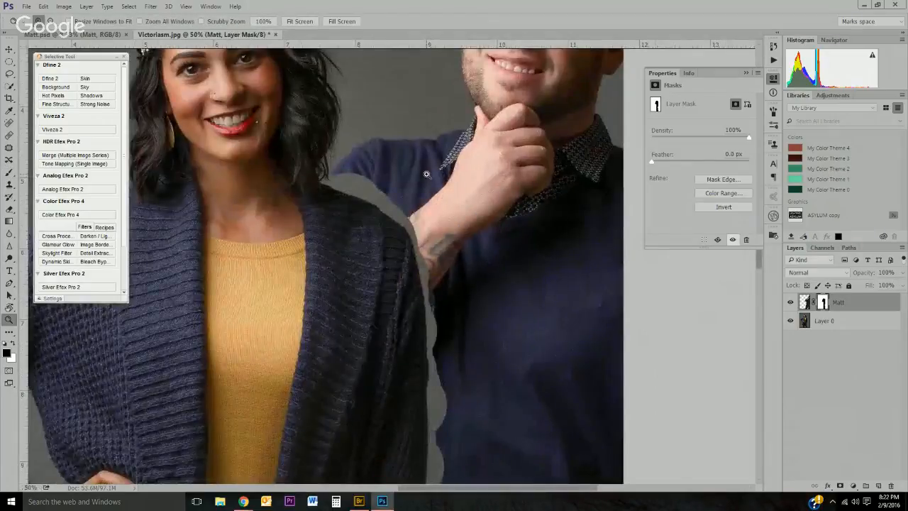
{"action": "key", "text": "b"}
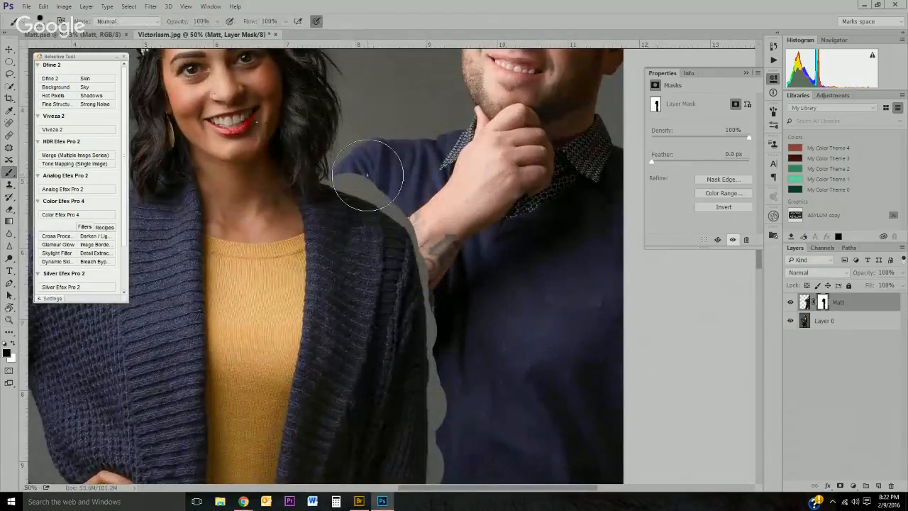
{"action": "key", "text": "x"}
{"action": "key", "text": "bracketleft"}
{"action": "key", "text": "bracketleft"}
{"action": "key", "text": "bracketleft"}
{"action": "key", "text": "bracketleft"}
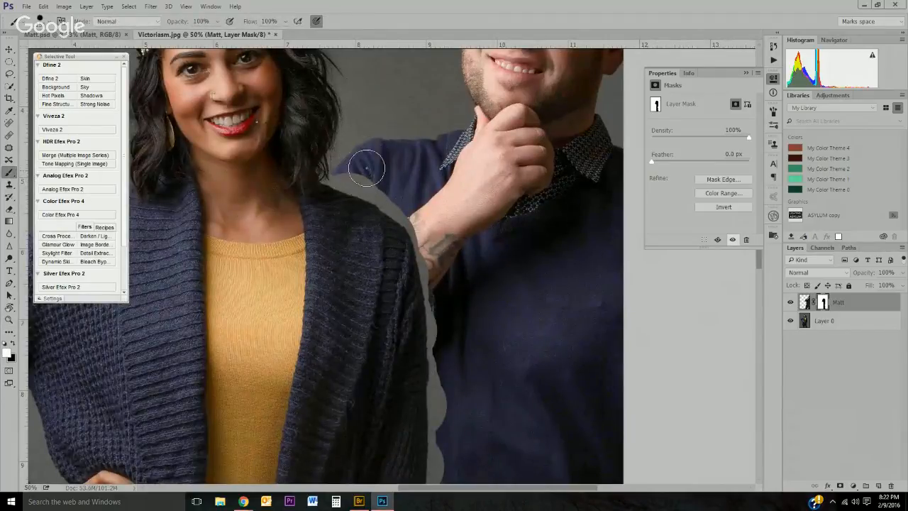
{"action": "key", "text": "bracketleft"}
{"action": "key", "text": "bracketleft"}
{"action": "key", "text": "bracketleft"}
{"action": "mouse_move", "coordinate": [337, 174]}
{"action": "left_mouse_down"}
{"action": "mouse_move", "coordinate": [395, 205]}
{"action": "mouse_move", "coordinate": [373, 175]}
{"action": "mouse_move", "coordinate": [420, 240]}
{"action": "mouse_move", "coordinate": [438, 366]}
{"action": "mouse_move", "coordinate": [436, 317]}
{"action": "mouse_move", "coordinate": [457, 363]}
{"action": "mouse_move", "coordinate": [444, 254]}
{"action": "mouse_move", "coordinate": [424, 282]}
{"action": "mouse_move", "coordinate": [422, 268]}
{"action": "mouse_move", "coordinate": [418, 413]}
{"action": "mouse_move", "coordinate": [461, 424]}
{"action": "mouse_move", "coordinate": [485, 292]}
{"action": "mouse_move", "coordinate": [437, 312]}
{"action": "mouse_move", "coordinate": [436, 321]}
{"action": "mouse_move", "coordinate": [437, 303]}
{"action": "mouse_move", "coordinate": [420, 402]}
{"action": "mouse_move", "coordinate": [416, 381]}
{"action": "left_mouse_up"}
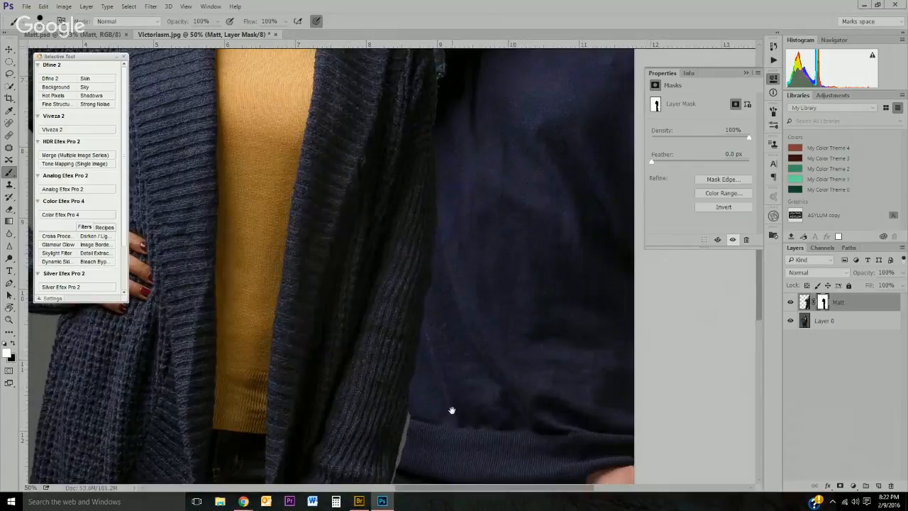
Step: Paint on Matt's layer mask along the woman's cardigan, legs and boot to refine where they overlap him
{"action": "left_click_drag", "start_coordinate": [452, 410], "coordinate": [461, 339]}
{"action": "mouse_move", "coordinate": [430, 306]}
{"action": "left_mouse_down"}
{"action": "mouse_move", "coordinate": [400, 393]}
{"action": "mouse_move", "coordinate": [407, 421]}
{"action": "mouse_move", "coordinate": [426, 411]}
{"action": "mouse_move", "coordinate": [419, 326]}
{"action": "mouse_move", "coordinate": [408, 409]}
{"action": "mouse_move", "coordinate": [408, 397]}
{"action": "mouse_move", "coordinate": [415, 435]}
{"action": "mouse_move", "coordinate": [415, 424]}
{"action": "mouse_move", "coordinate": [421, 430]}
{"action": "mouse_move", "coordinate": [417, 455]}
{"action": "mouse_move", "coordinate": [434, 466]}
{"action": "mouse_move", "coordinate": [430, 381]}
{"action": "mouse_move", "coordinate": [420, 382]}
{"action": "mouse_move", "coordinate": [417, 405]}
{"action": "mouse_move", "coordinate": [420, 466]}
{"action": "mouse_move", "coordinate": [441, 354]}
{"action": "mouse_move", "coordinate": [419, 322]}
{"action": "left_mouse_up"}
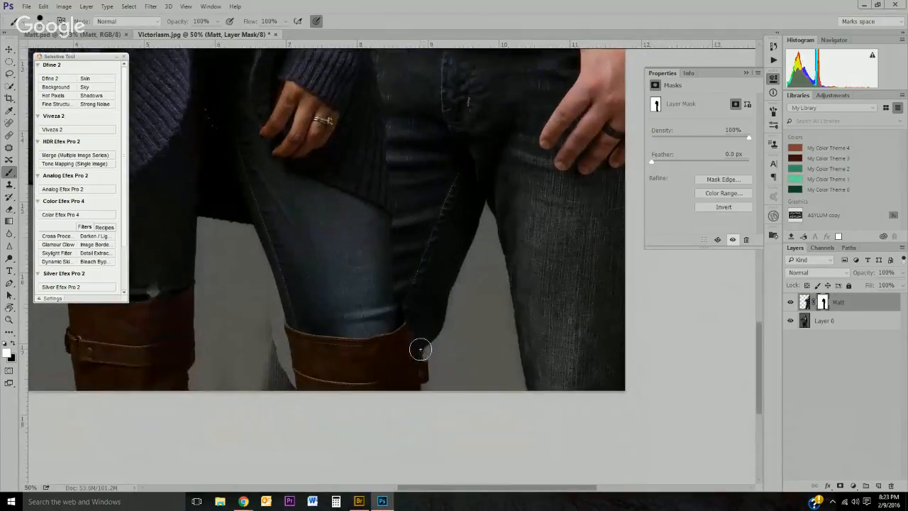
{"action": "left_click_drag", "start_coordinate": [281, 382], "coordinate": [275, 320]}
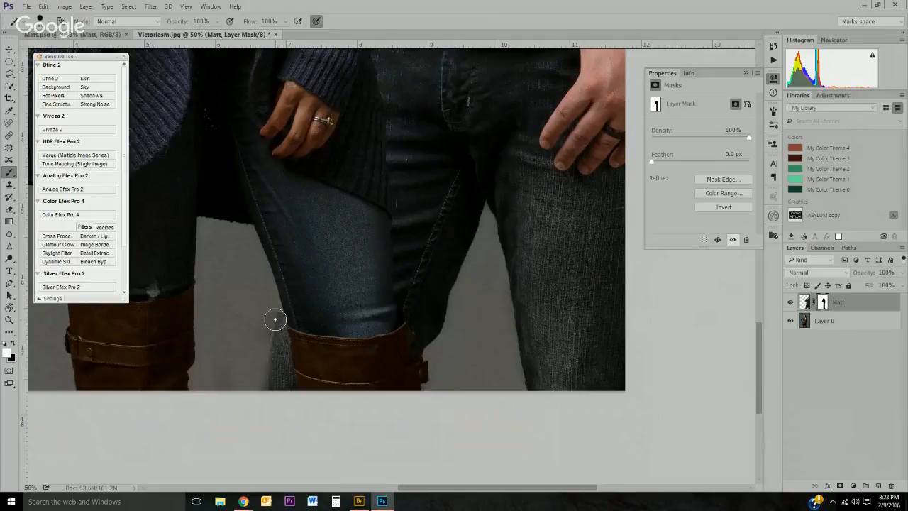
Step: Zoom out to the whole image and toggle Matt's layer mask off and back on to compare the composite
{"action": "key", "text": "z"}
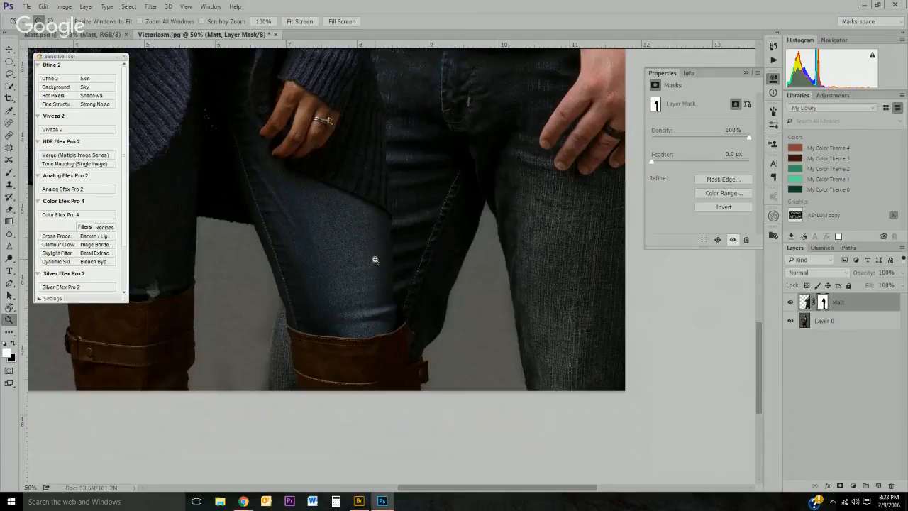
{"action": "left_click", "coordinate": [376, 260], "text": "alt"}
{"action": "left_click", "coordinate": [375, 260], "text": "alt"}
{"action": "left_click", "coordinate": [375, 260], "text": "alt"}
{"action": "left_click", "coordinate": [449, 254], "text": "alt"}
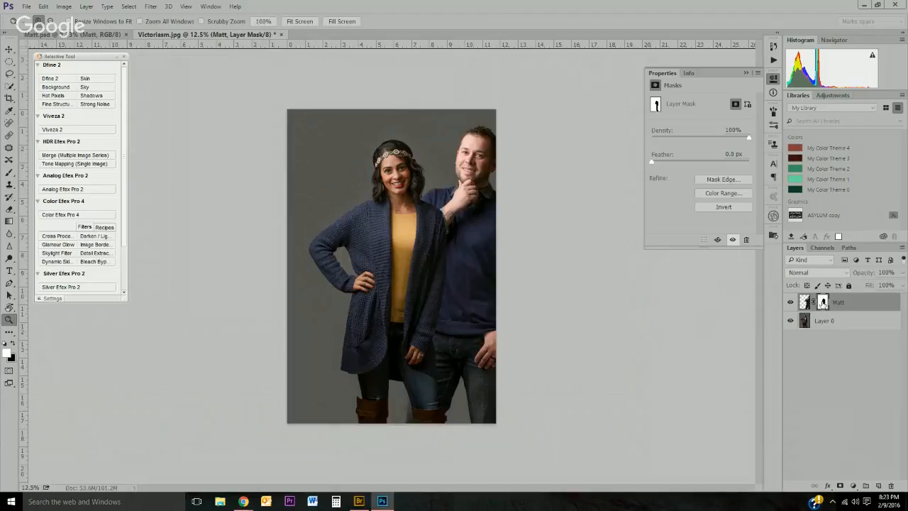
{"action": "left_click", "coordinate": [822, 303], "text": "shift"}
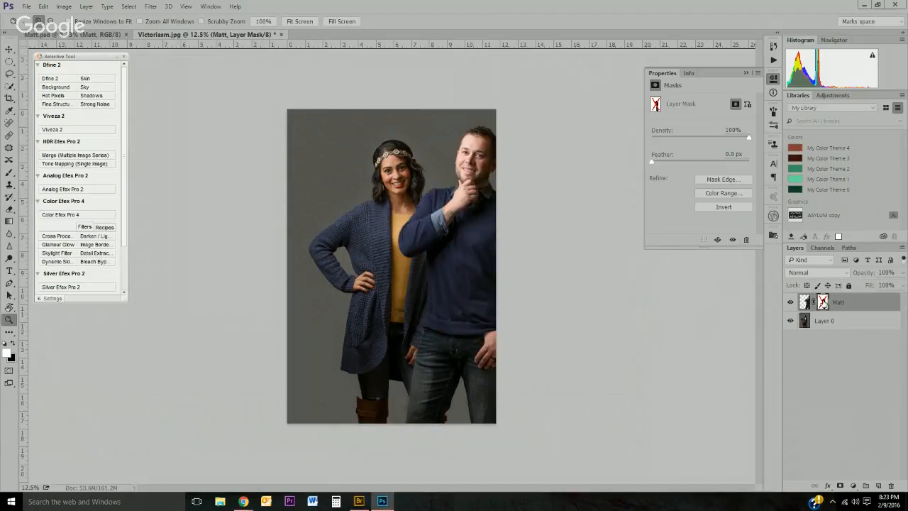
{"action": "left_click", "coordinate": [822, 303], "text": "shift"}
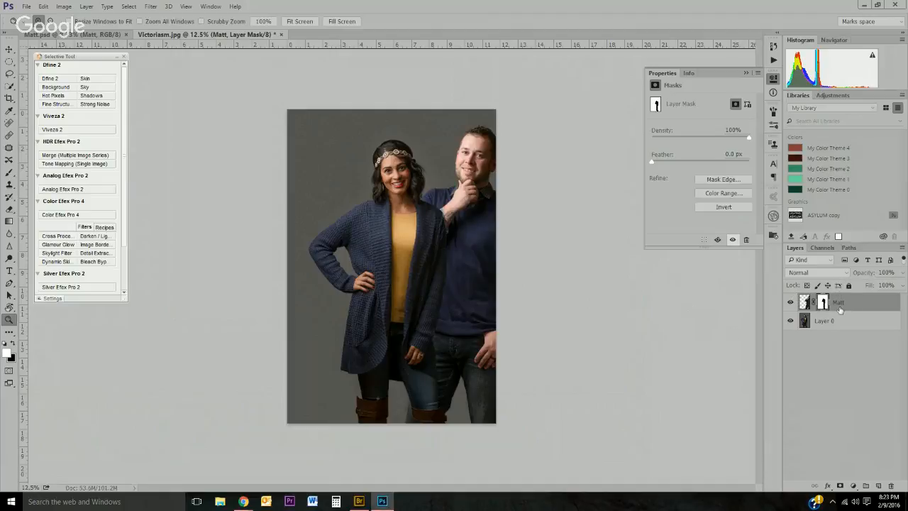
Step: View Matt's layer mask on its own, then return to the normal composite view
{"action": "key", "text": "alt"}
{"action": "left_click", "coordinate": [823, 303], "text": "alt"}
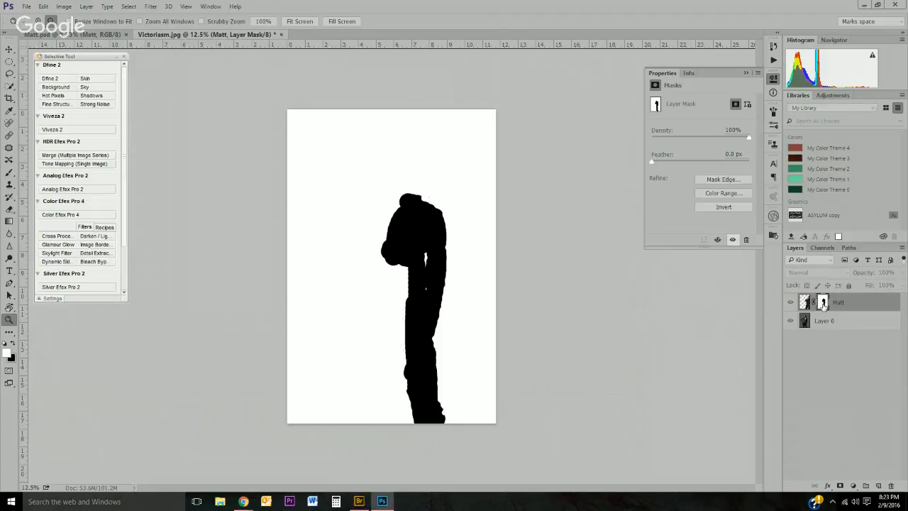
{"action": "left_click", "coordinate": [822, 305], "text": "alt"}
{"action": "left_click", "coordinate": [822, 305], "text": "alt"}
{"action": "left_click", "coordinate": [822, 305], "text": "alt"}
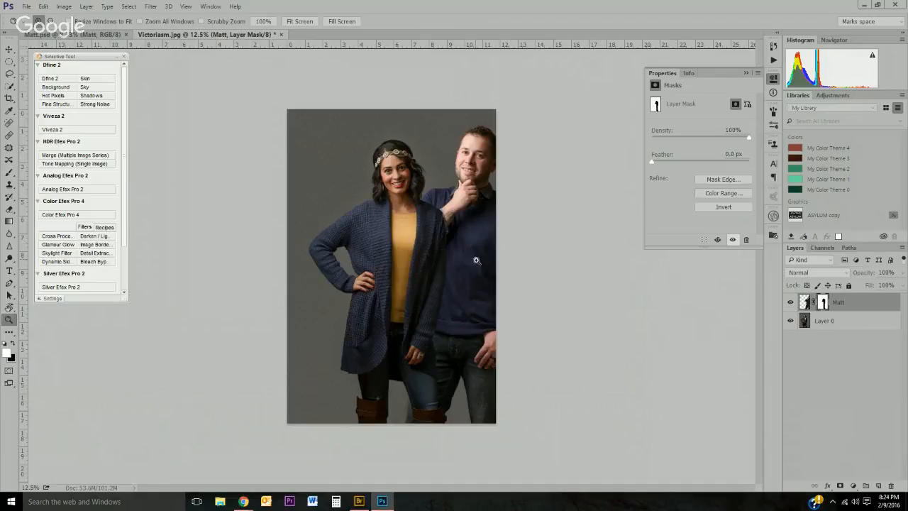
Step: Zoom in on Matt's wrist beside the woman's shoulder and paint white on his mask to reveal his shirt cuff
{"action": "left_click", "coordinate": [455, 216]}
{"action": "left_click", "coordinate": [455, 216]}
{"action": "left_click", "coordinate": [455, 216]}
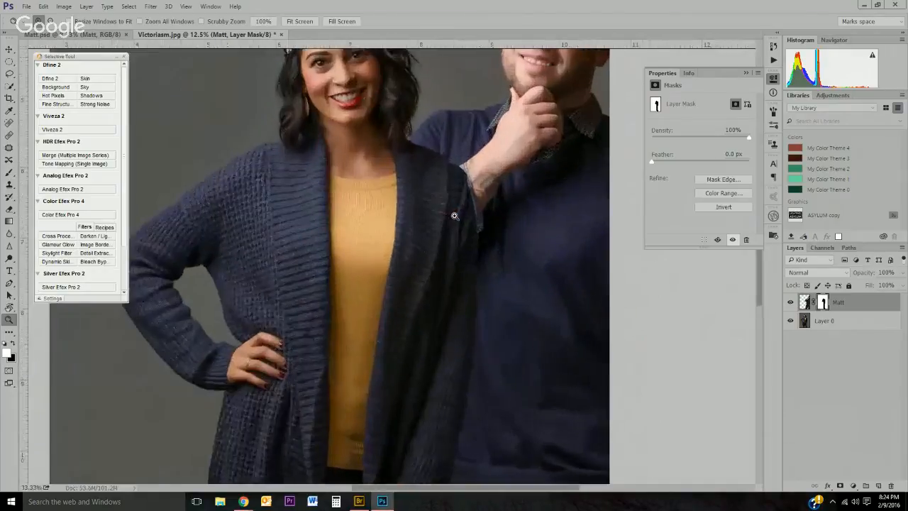
{"action": "left_click", "coordinate": [455, 215]}
{"action": "left_click", "coordinate": [454, 215]}
{"action": "left_click", "coordinate": [455, 216]}
{"action": "left_click_drag", "start_coordinate": [482, 140], "coordinate": [427, 233]}
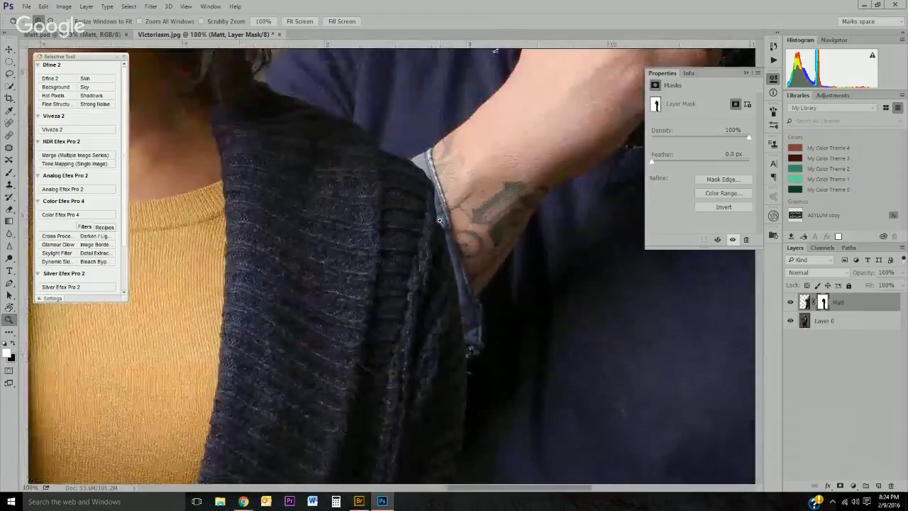
{"action": "left_click", "coordinate": [440, 220]}
{"action": "left_click", "coordinate": [440, 220]}
{"action": "mouse_move", "coordinate": [446, 112]}
{"action": "left_mouse_down"}
{"action": "mouse_move", "coordinate": [424, 153]}
{"action": "mouse_move", "coordinate": [459, 213]}
{"action": "left_mouse_up"}
{"action": "left_click", "coordinate": [459, 213]}
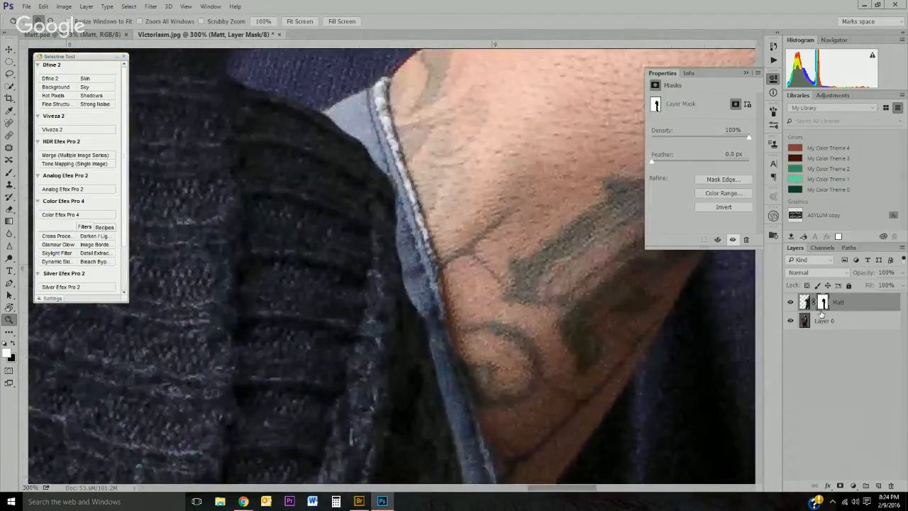
{"action": "key", "text": "b"}
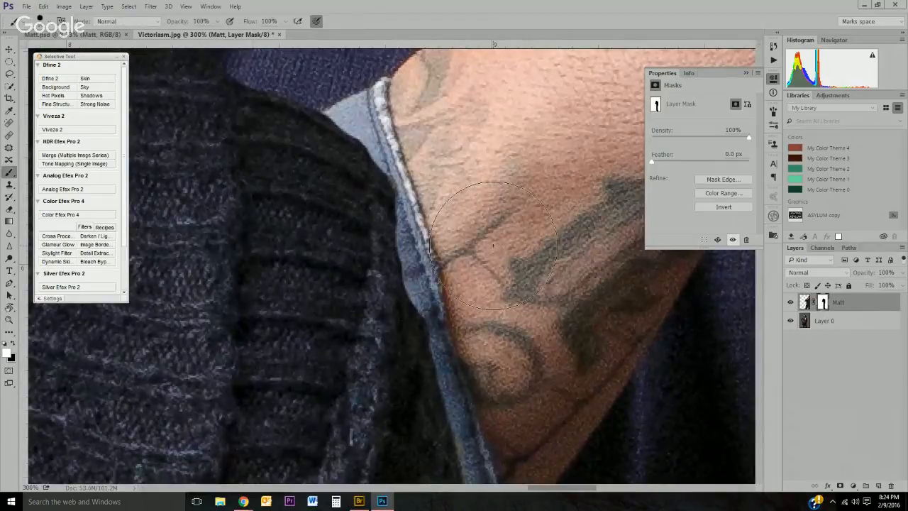
{"action": "mouse_move", "coordinate": [397, 291]}
{"action": "left_mouse_down"}
{"action": "mouse_move", "coordinate": [411, 158]}
{"action": "mouse_move", "coordinate": [345, 142]}
{"action": "mouse_move", "coordinate": [341, 213]}
{"action": "left_mouse_up"}
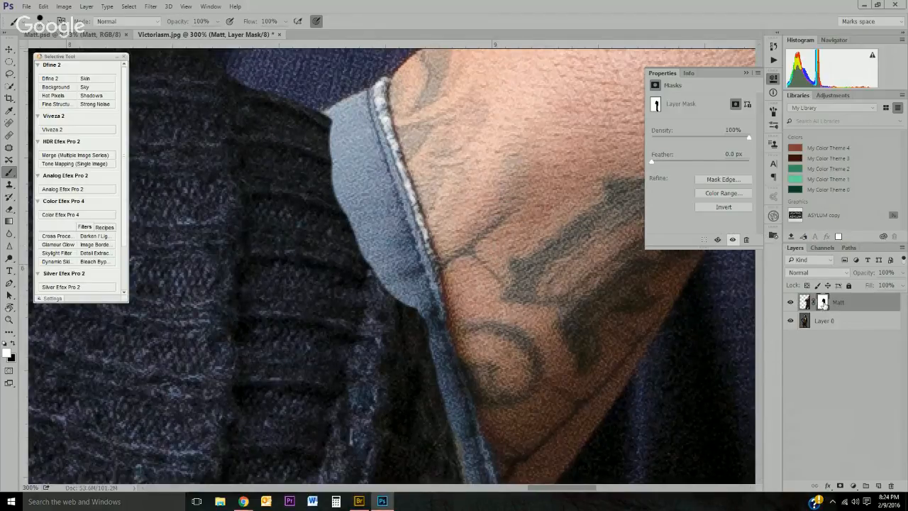
Step: Switch to black and paint along the edge of the woman's cardigan to hide Matt behind it
{"action": "key", "text": "x"}
{"action": "mouse_move", "coordinate": [341, 288]}
{"action": "left_mouse_down"}
{"action": "mouse_move", "coordinate": [348, 302]}
{"action": "mouse_move", "coordinate": [363, 288]}
{"action": "mouse_move", "coordinate": [362, 326]}
{"action": "mouse_move", "coordinate": [357, 250]}
{"action": "mouse_move", "coordinate": [322, 151]}
{"action": "mouse_move", "coordinate": [302, 150]}
{"action": "mouse_move", "coordinate": [378, 125]}
{"action": "mouse_move", "coordinate": [273, 135]}
{"action": "left_mouse_up"}
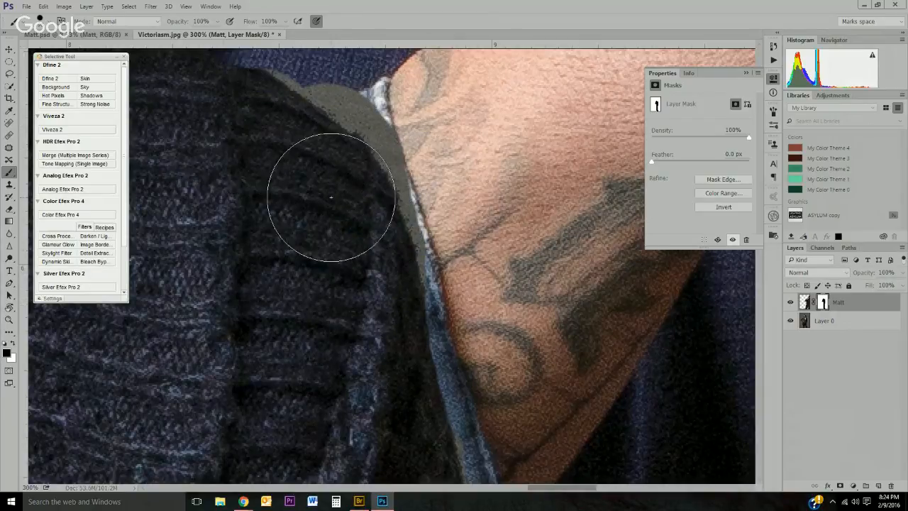
{"action": "left_click_drag", "start_coordinate": [294, 178], "coordinate": [334, 308]}
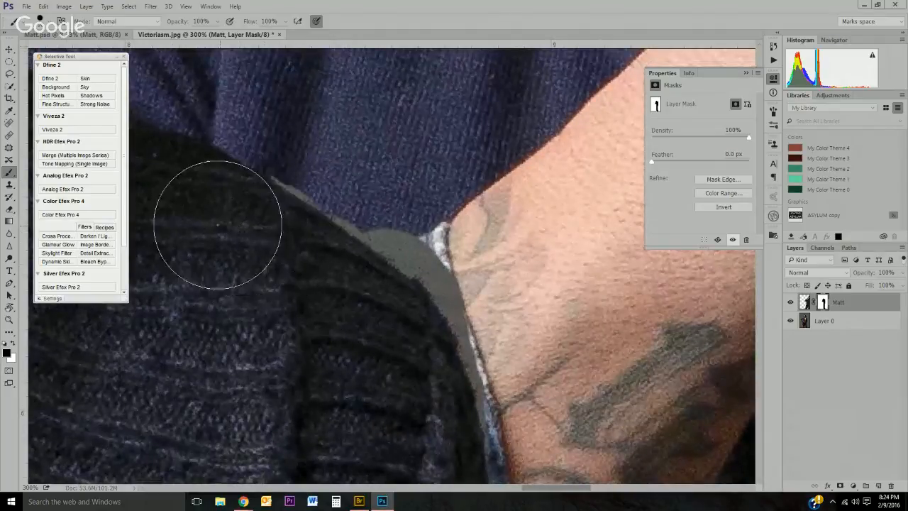
Step: Switch back to white and paint over Matt's wrist and sweater above the cardigan to restore them
{"action": "key", "text": "x"}
{"action": "mouse_move", "coordinate": [349, 163]}
{"action": "left_mouse_down"}
{"action": "mouse_move", "coordinate": [330, 139]}
{"action": "mouse_move", "coordinate": [368, 148]}
{"action": "mouse_move", "coordinate": [355, 151]}
{"action": "mouse_move", "coordinate": [487, 266]}
{"action": "mouse_move", "coordinate": [537, 359]}
{"action": "mouse_move", "coordinate": [505, 250]}
{"action": "left_mouse_up"}
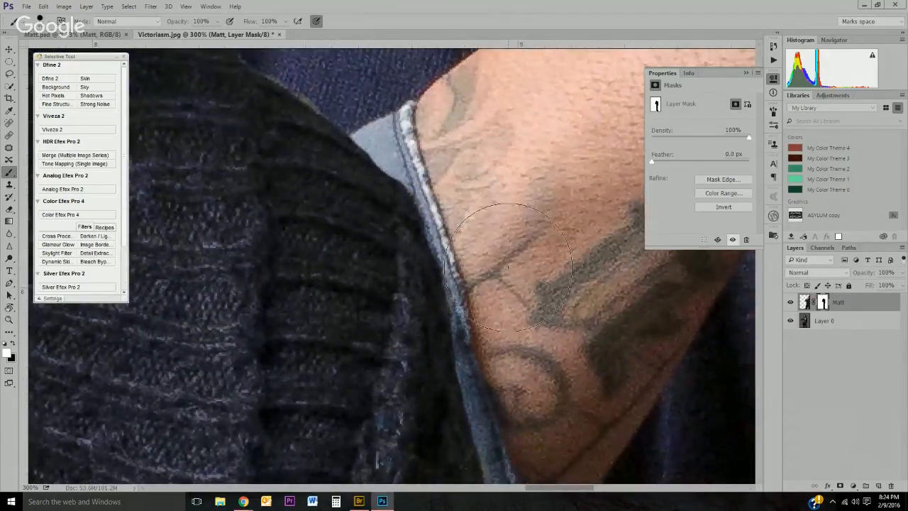
{"action": "left_click_drag", "start_coordinate": [489, 141], "coordinate": [581, 325]}
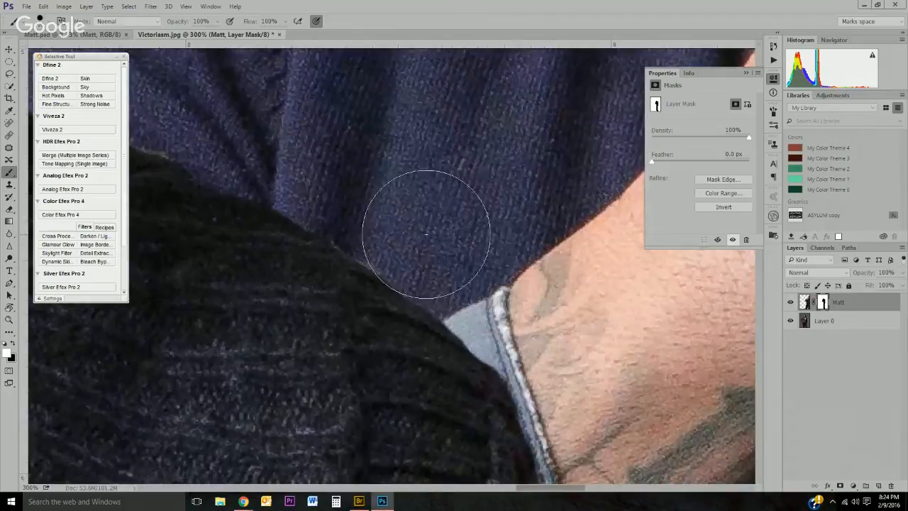
{"action": "left_click_drag", "start_coordinate": [354, 186], "coordinate": [533, 191]}
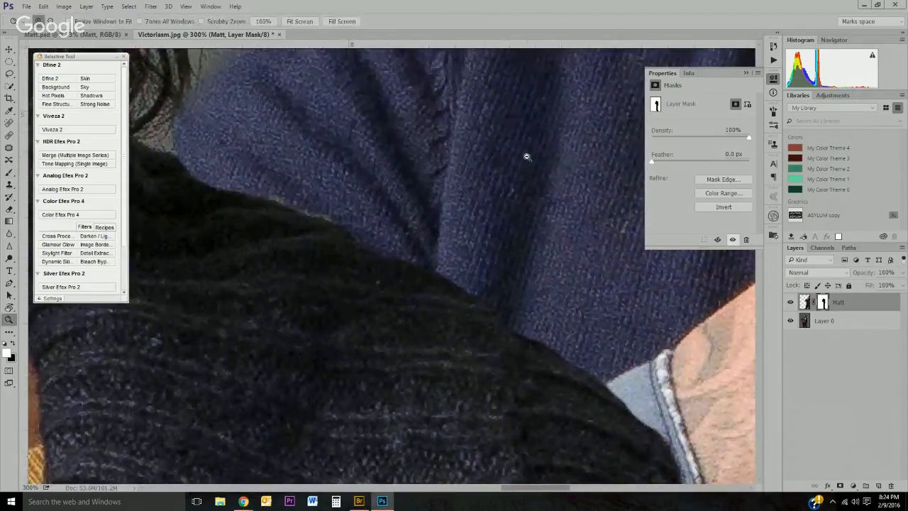
Step: Zoom out to review the whole composite image
{"action": "left_click", "coordinate": [527, 156], "text": "alt"}
{"action": "left_click", "coordinate": [527, 156], "text": "alt"}
{"action": "left_click", "coordinate": [527, 156], "text": "alt"}
{"action": "left_click", "coordinate": [527, 157], "text": "alt"}
{"action": "left_click", "coordinate": [527, 156], "text": "alt"}
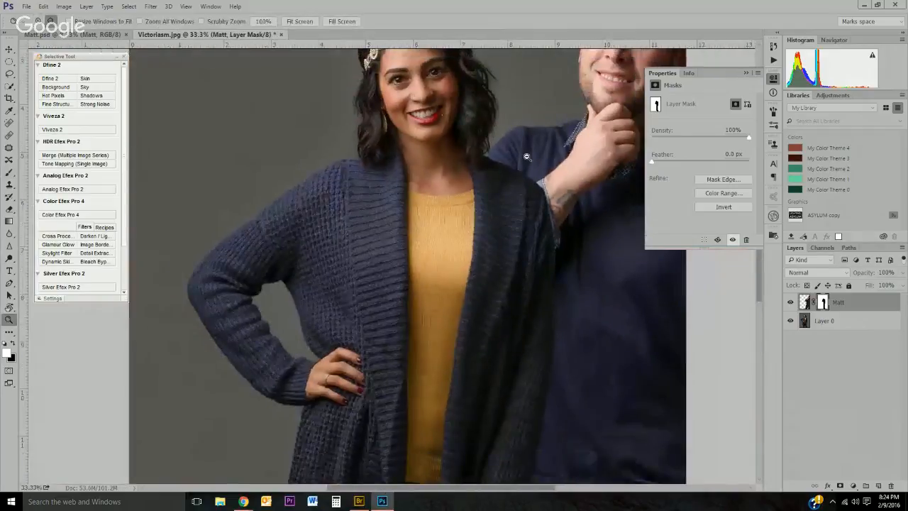
{"action": "left_click", "coordinate": [527, 156], "text": "alt"}
{"action": "left_click", "coordinate": [527, 156], "text": "alt"}
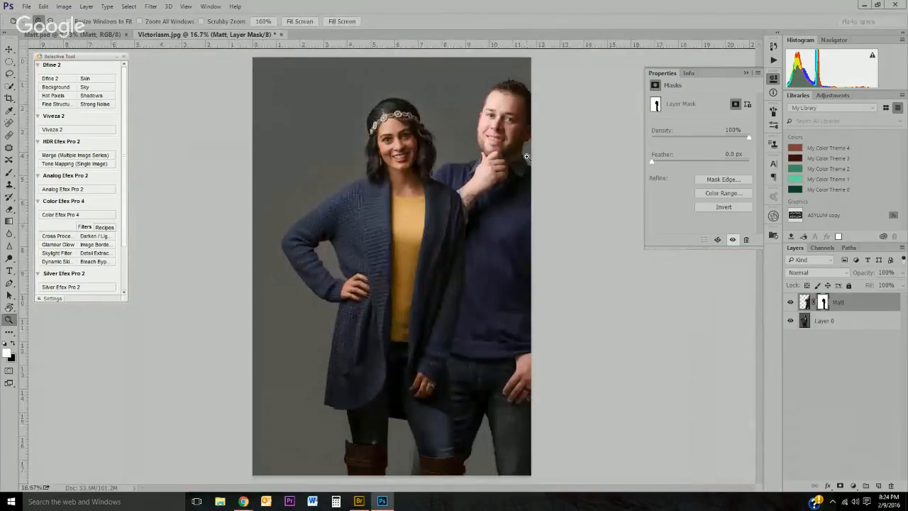